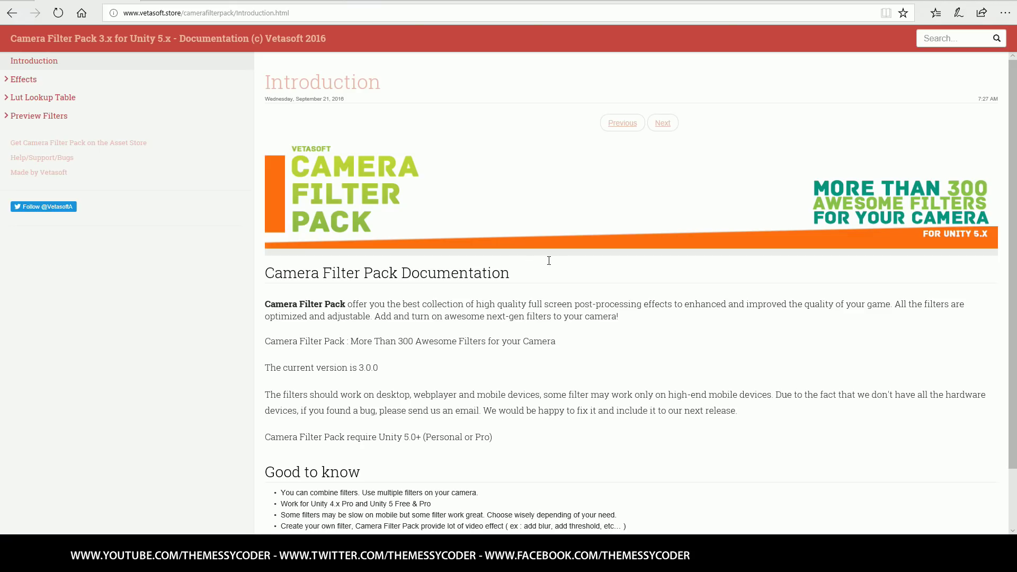
# Search the documentation for 'paper' to list Drawing Paper, Drawing Paper2 and Drawing Paper3.
pyautogui.click(39, 120)
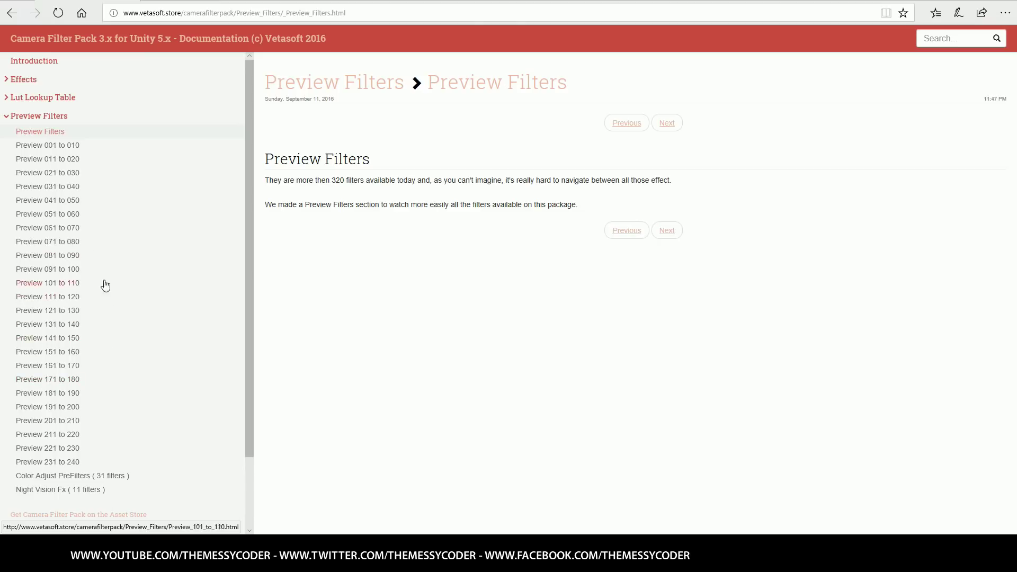
pyautogui.click(70, 148)
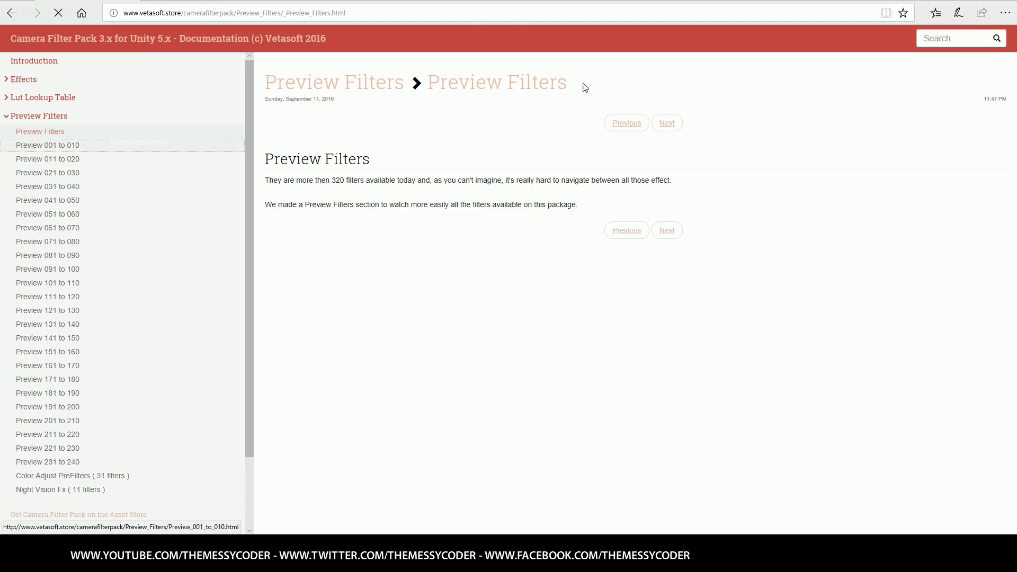
pyautogui.click(952, 38)
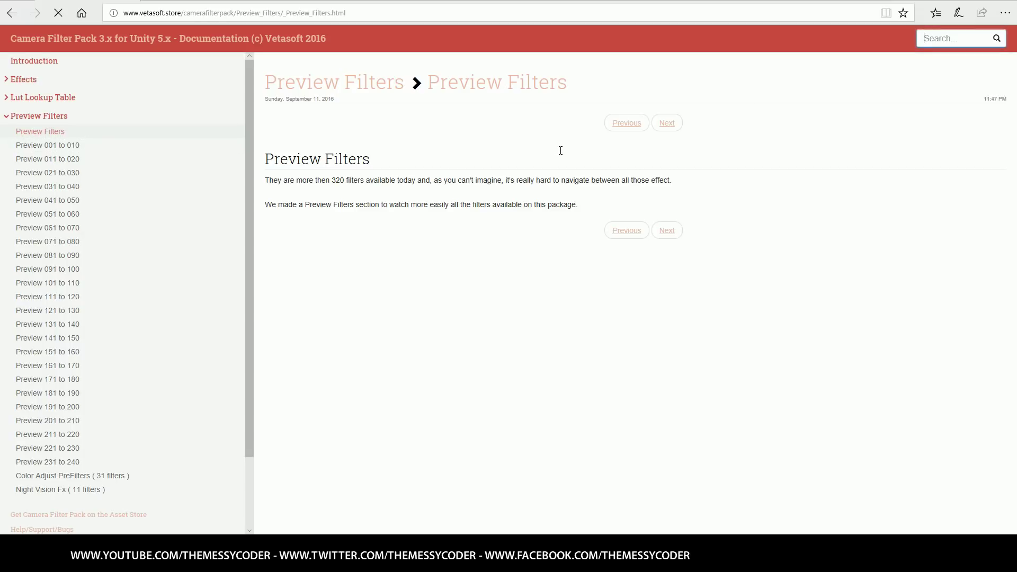
pyautogui.write('paper')
pyautogui.press('Return')
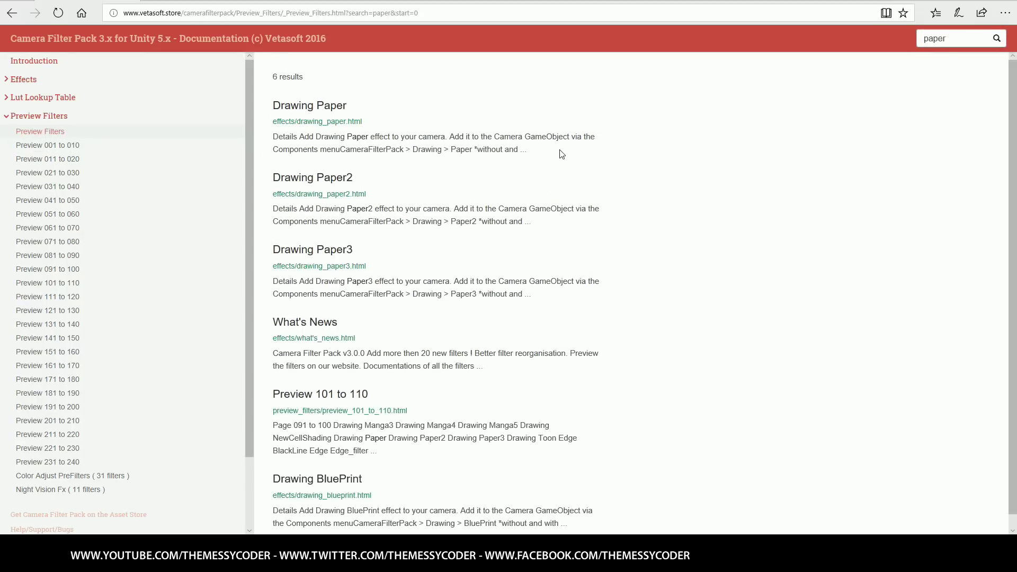
# Open the Drawing Paper2 result and read through its page.
pyautogui.click(322, 195)
pyautogui.scroll(-3, 485, 256)
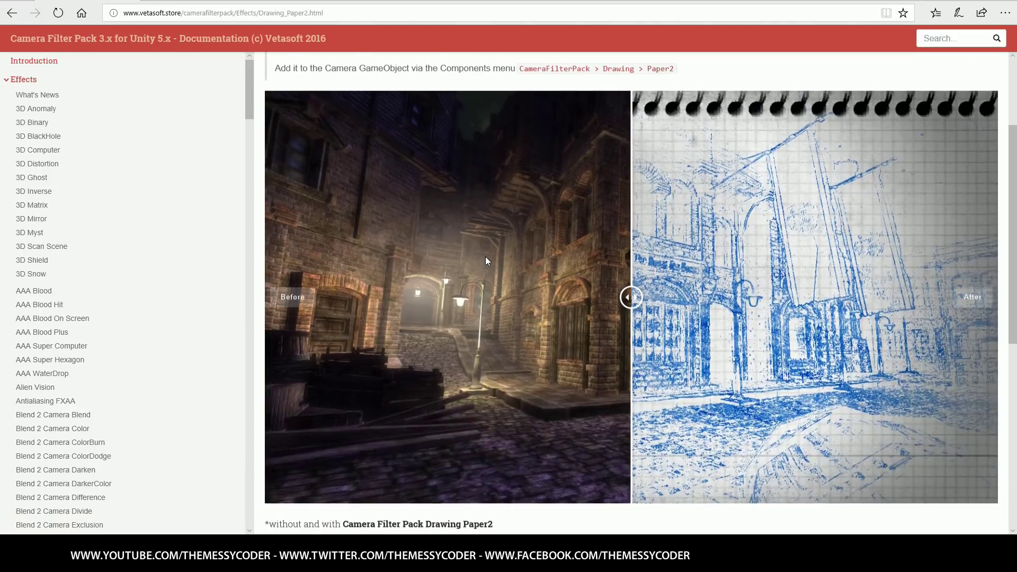
pyautogui.scroll(-4, 476, 257)
pyautogui.scroll(7, 440, 247)
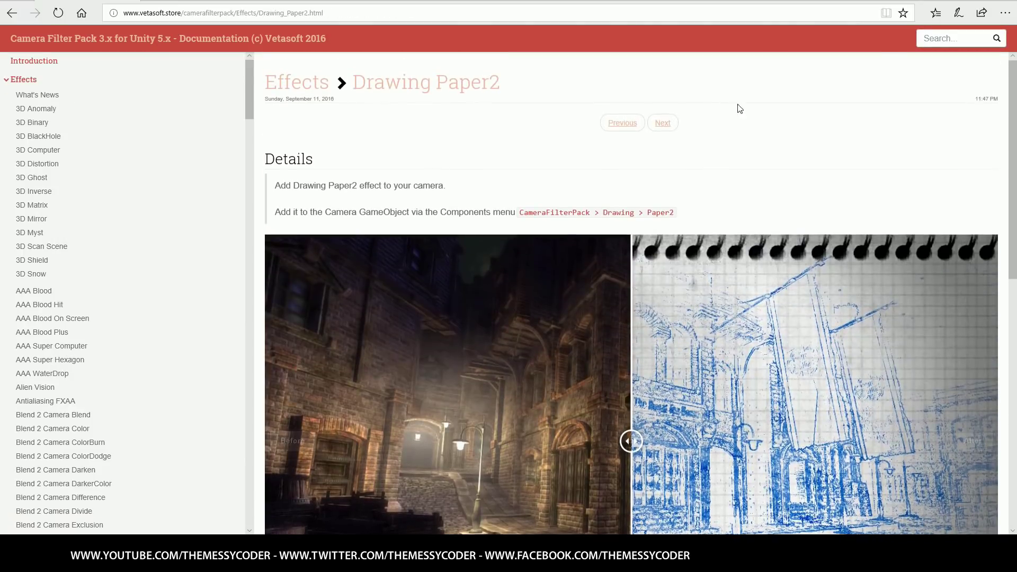
# Search for 'drunk' and review the FX Drunk2 effect page.
pyautogui.write('drub')
pyautogui.write('nk')
pyautogui.press('Return')
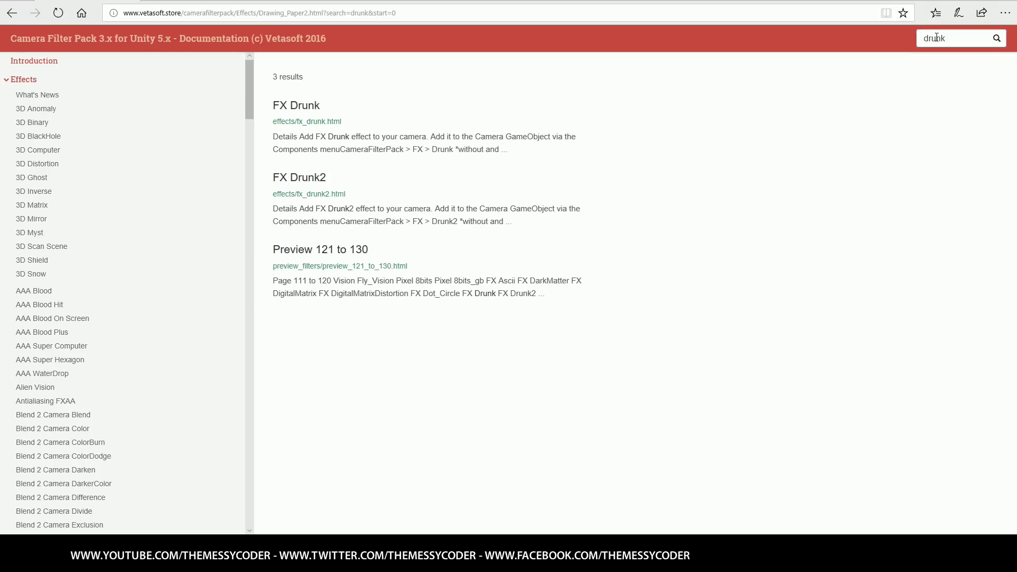
pyautogui.click(297, 195)
pyautogui.scroll(-3, 520, 311)
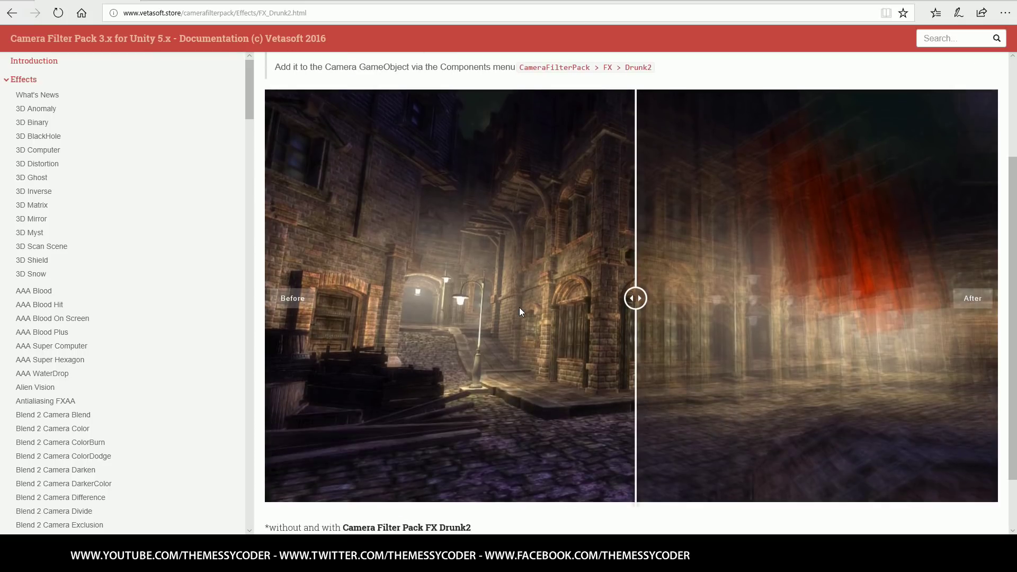
pyautogui.scroll(3, 519, 308)
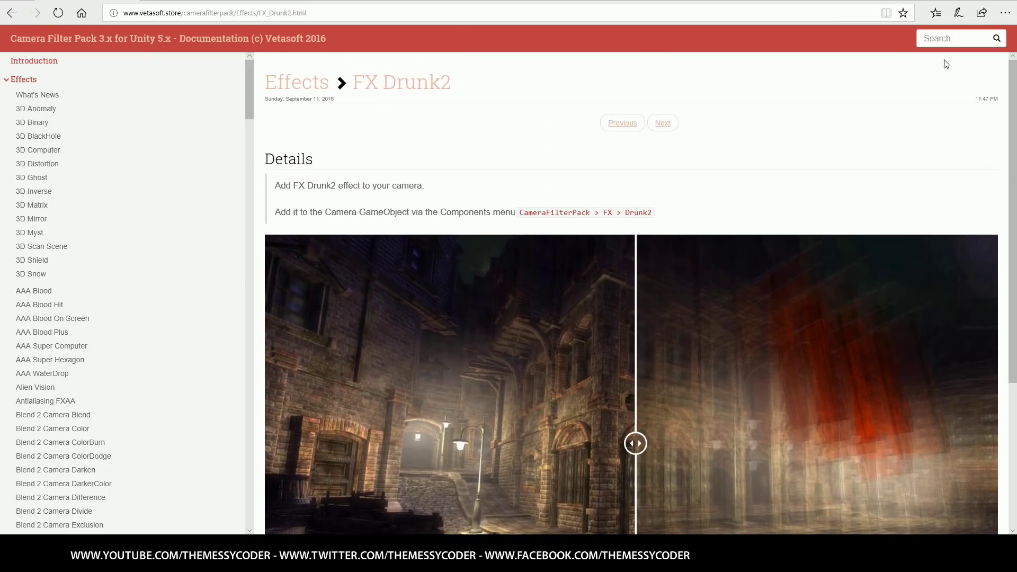
# Search 'drunk' again and review the FX Drunk page with its Value property.
pyautogui.click(945, 44)
pyautogui.write('drunk')
pyautogui.press('Return')
pyautogui.click(334, 128)
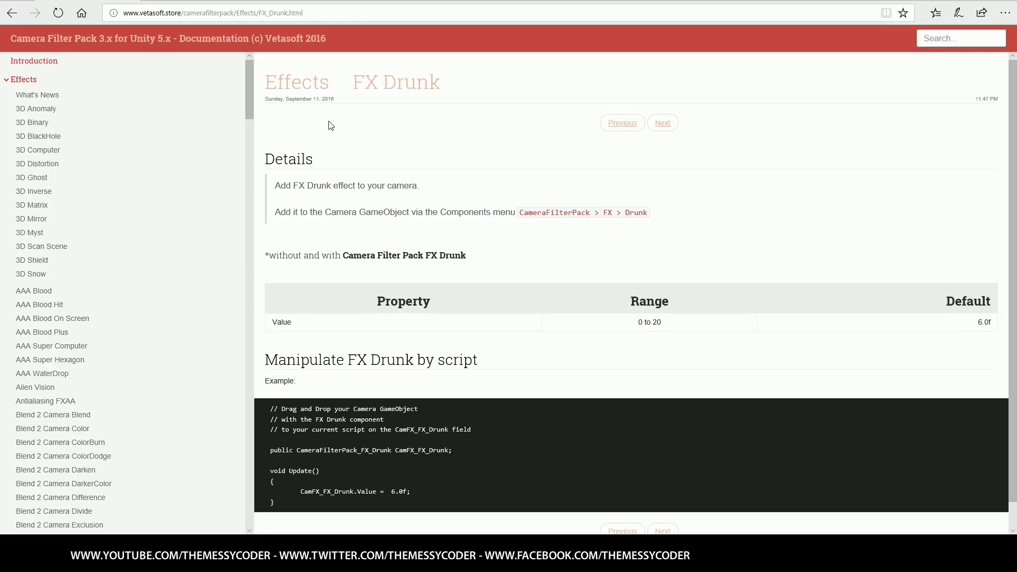
pyautogui.scroll(-7, 540, 310)
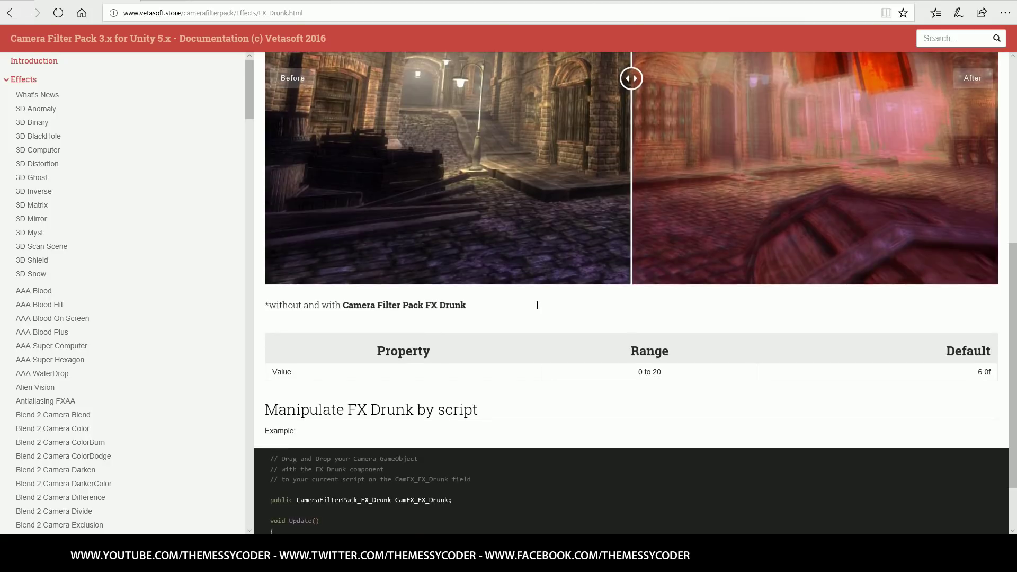
pyautogui.scroll(3, 535, 302)
pyautogui.scroll(-4, 497, 415)
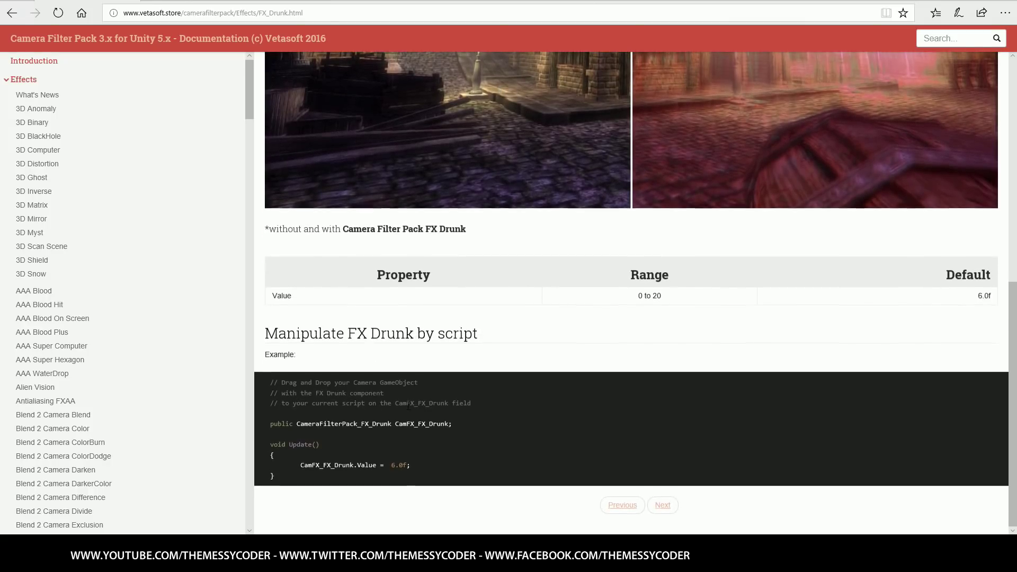
pyautogui.scroll(-1, 399, 387)
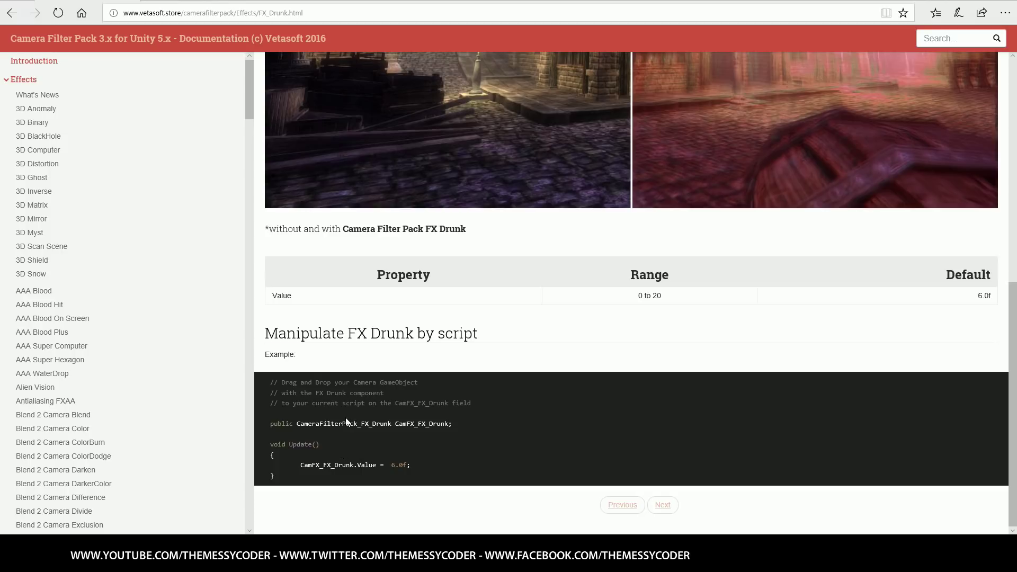
# Glance at the AAA WaterDrop page, then open Preview 001 to 010 under Preview Filters.
pyautogui.click(39, 376)
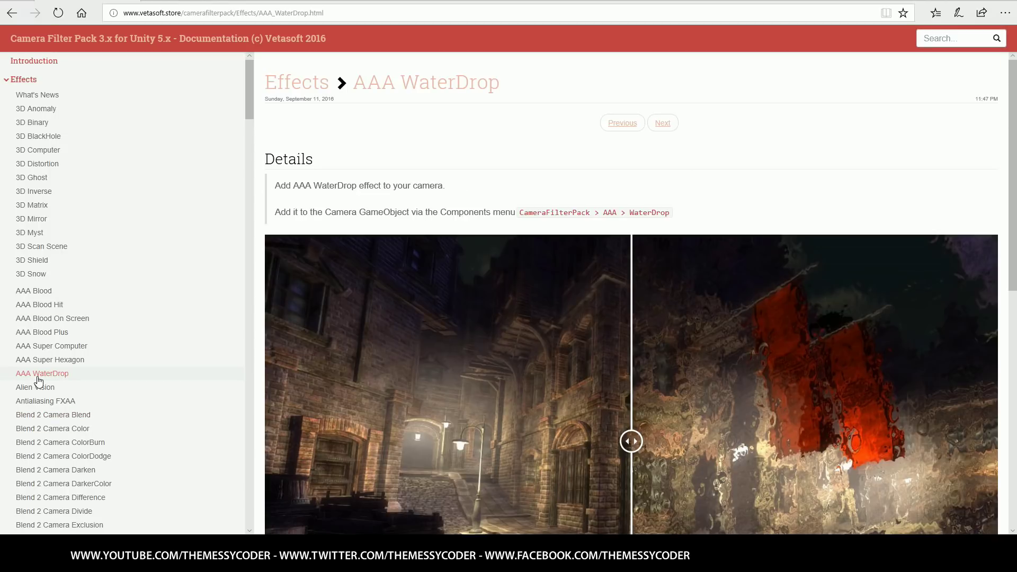
pyautogui.scroll(-3, 466, 337)
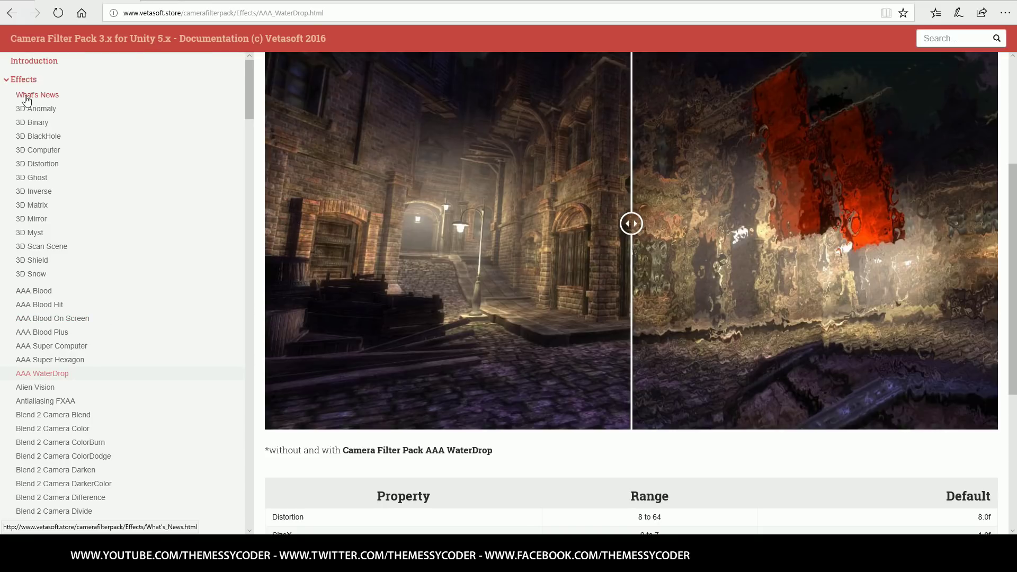
pyautogui.click(9, 80)
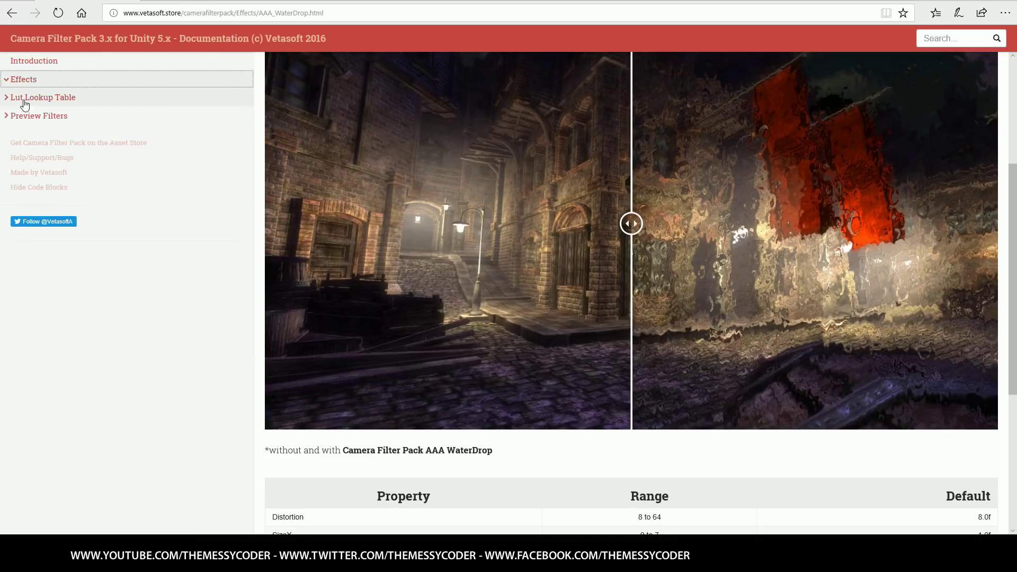
pyautogui.click(35, 116)
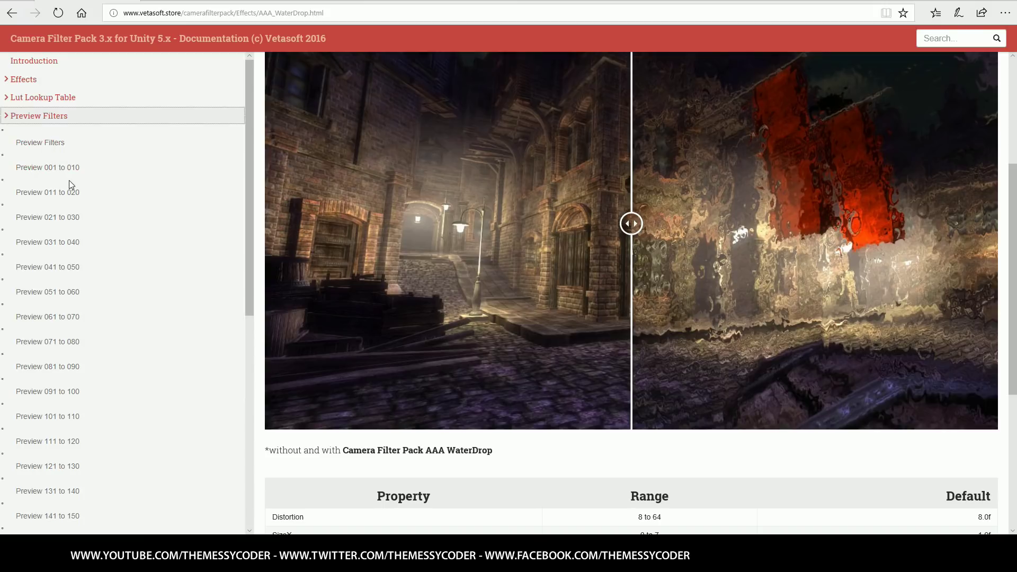
pyautogui.click(63, 169)
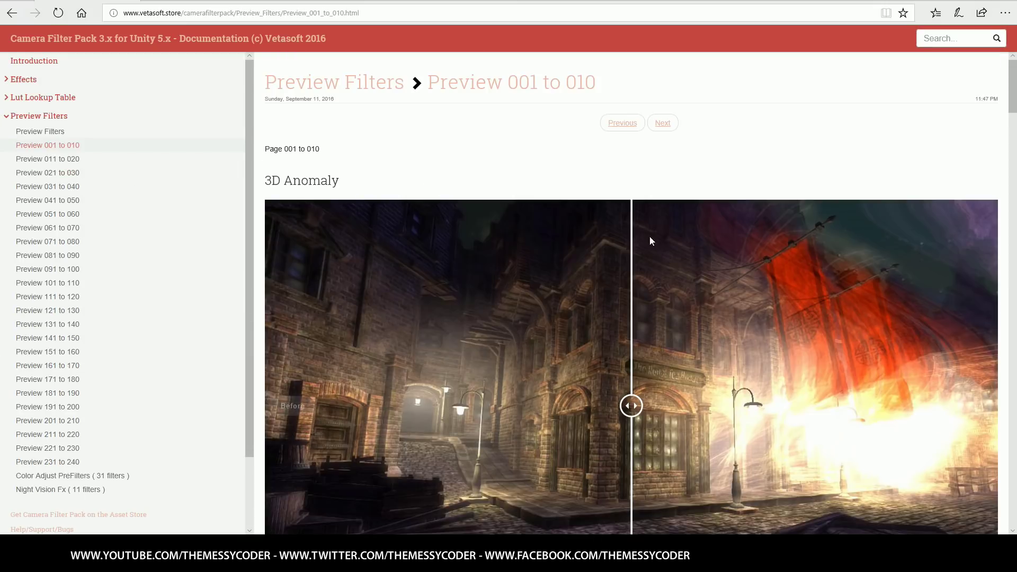
# Scroll through the before/after previews from 3D Anomaly down to 3D Mirror.
pyautogui.scroll(-10, 526, 222)
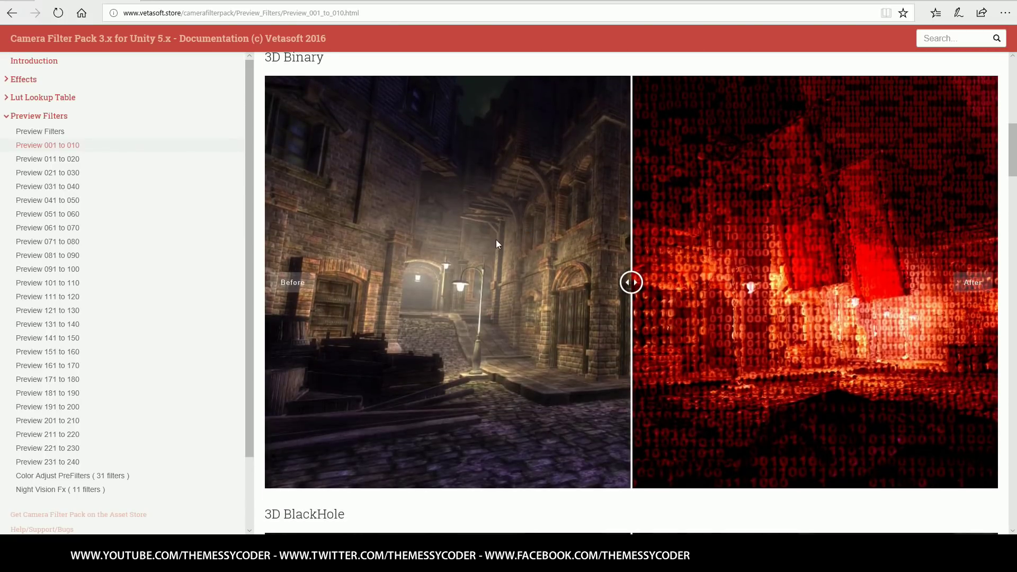
pyautogui.scroll(-7, 742, 270)
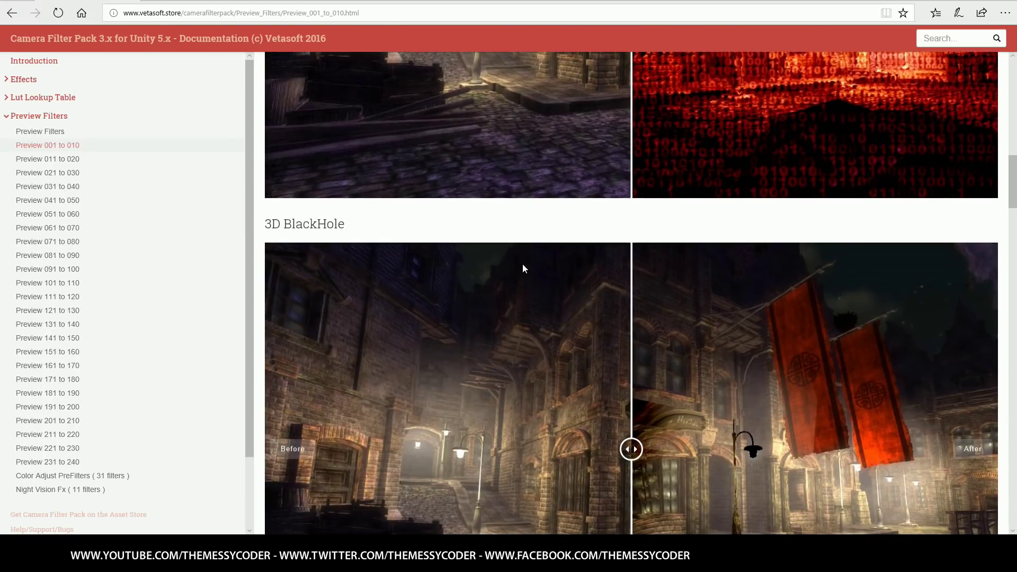
pyautogui.scroll(-1, 343, 240)
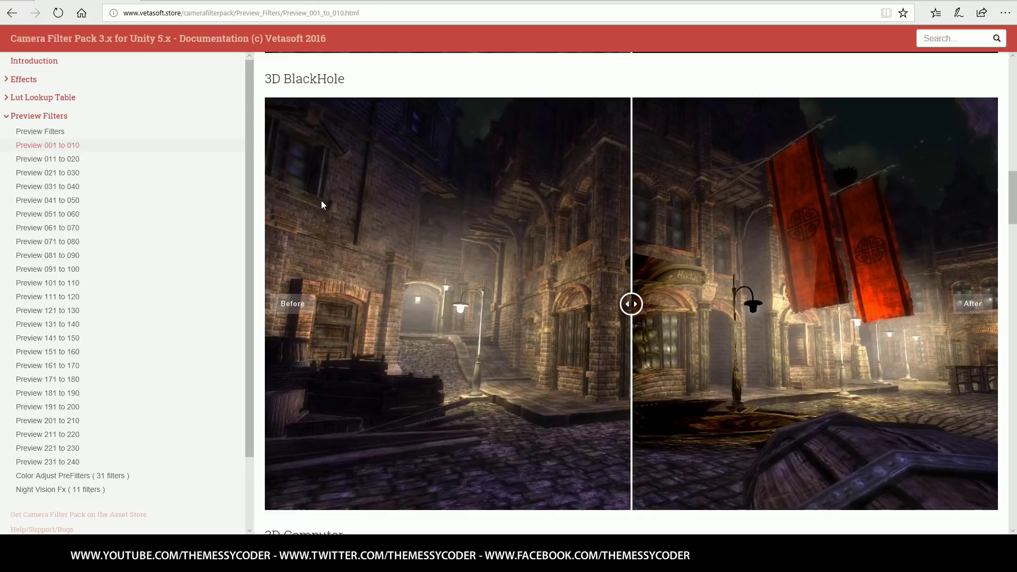
pyautogui.scroll(-10, 393, 259)
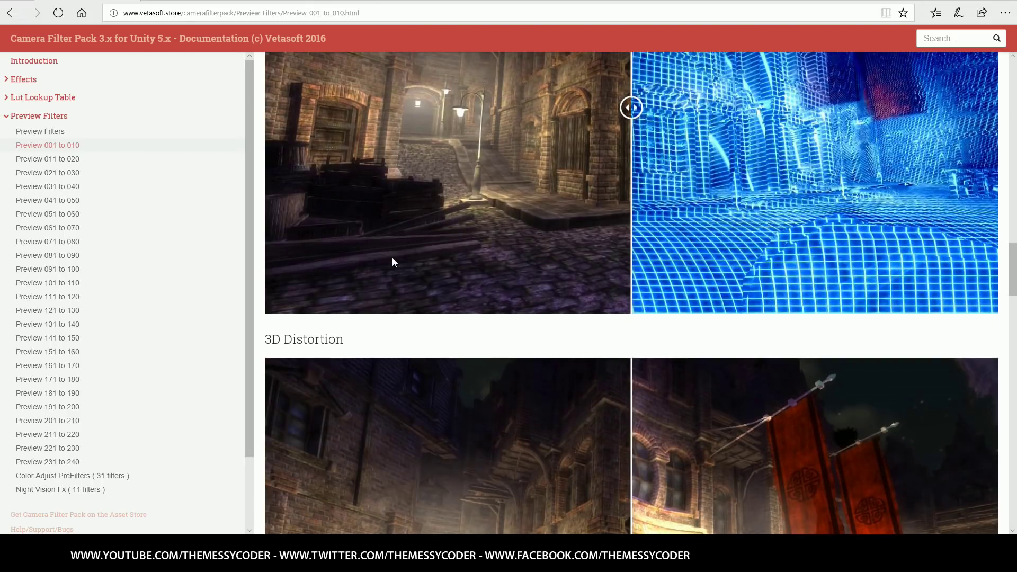
pyautogui.scroll(-8, 392, 258)
pyautogui.scroll(-15, 392, 258)
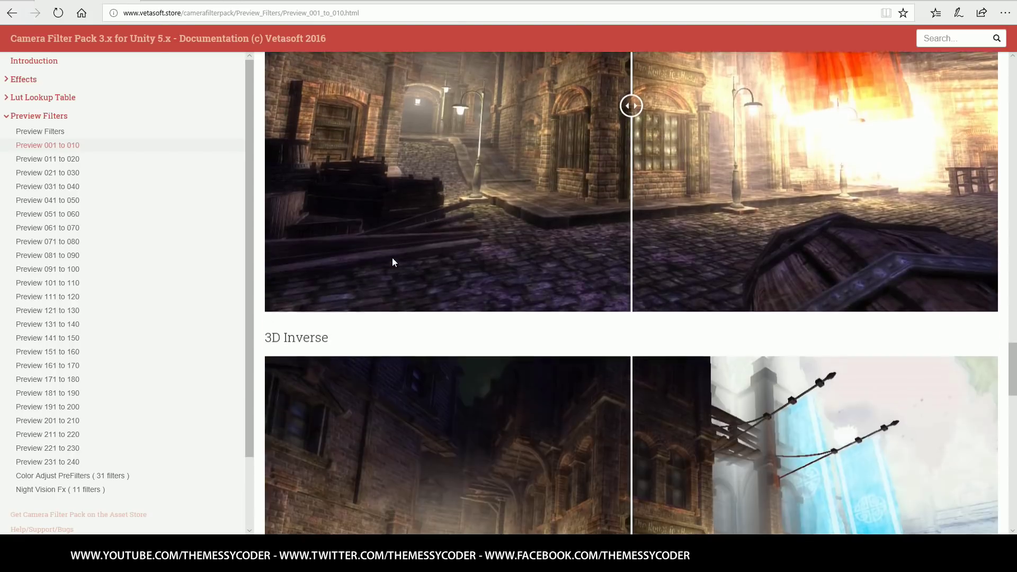
pyautogui.scroll(-10, 391, 260)
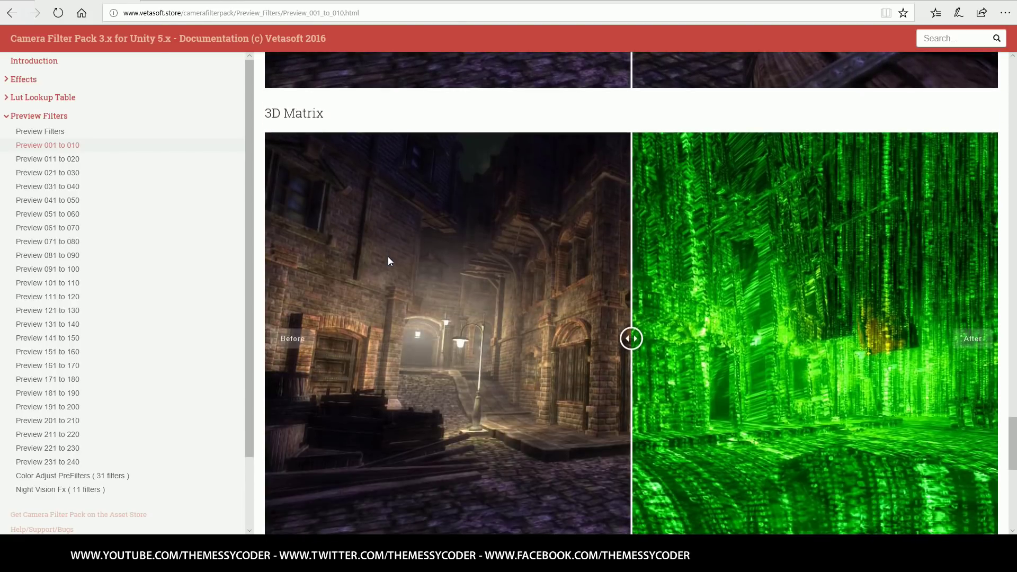
pyautogui.scroll(-3, 388, 260)
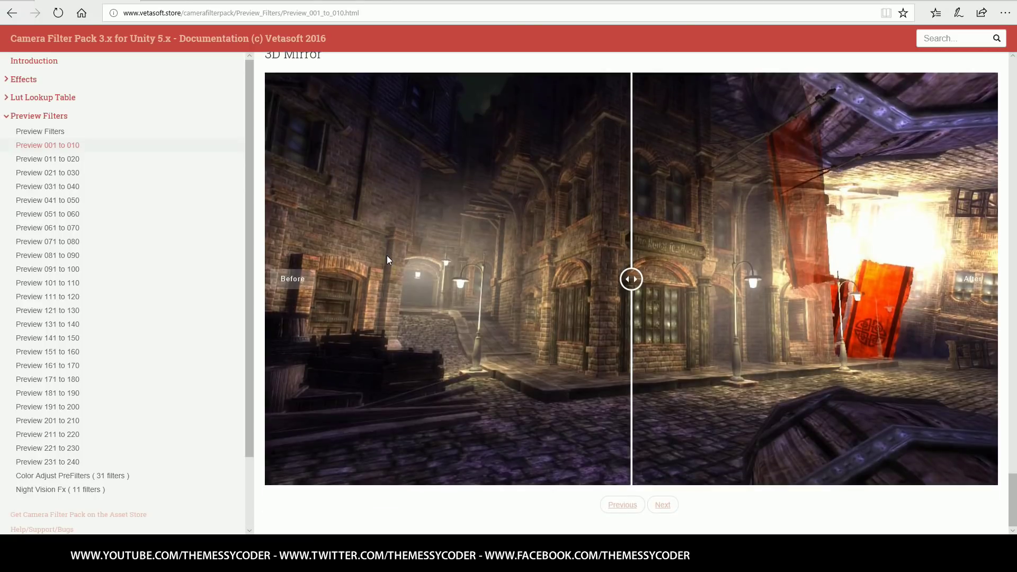
# Open Preview 011 to 020 and scroll past the AAA Blood previews to AAA Super Computer.
pyautogui.click(48, 159)
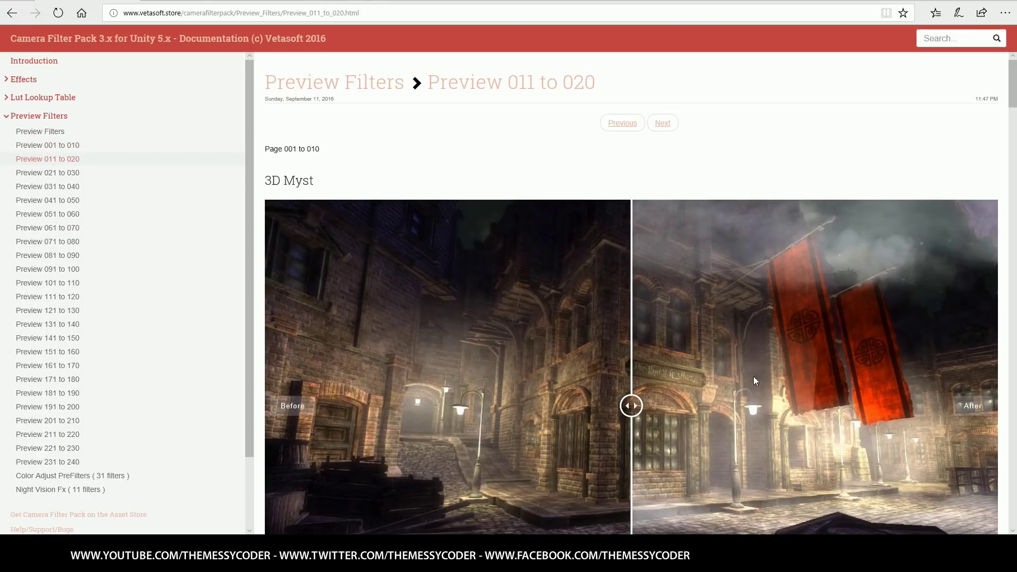
pyautogui.scroll(-18, 739, 382)
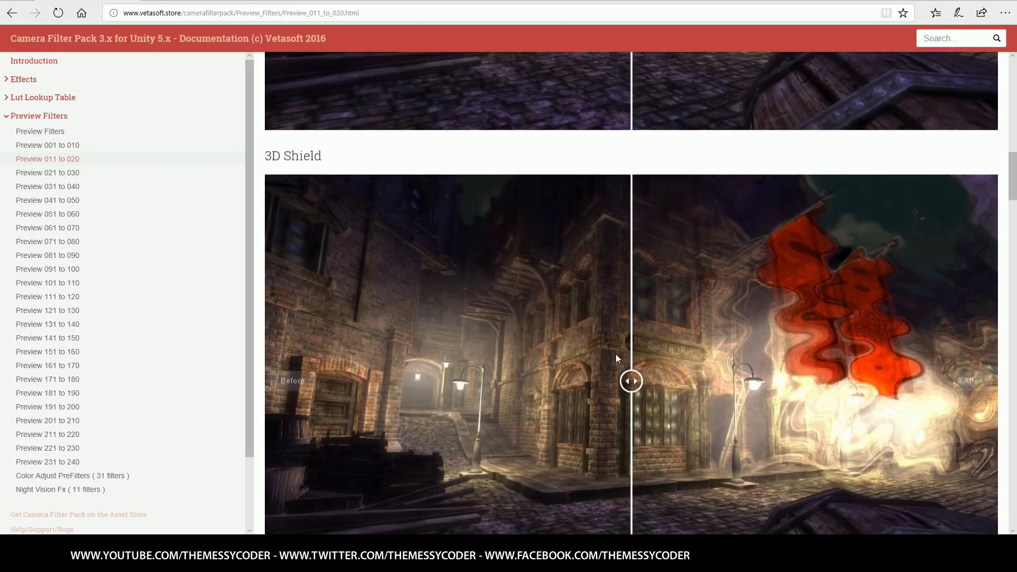
pyautogui.scroll(-10, 617, 356)
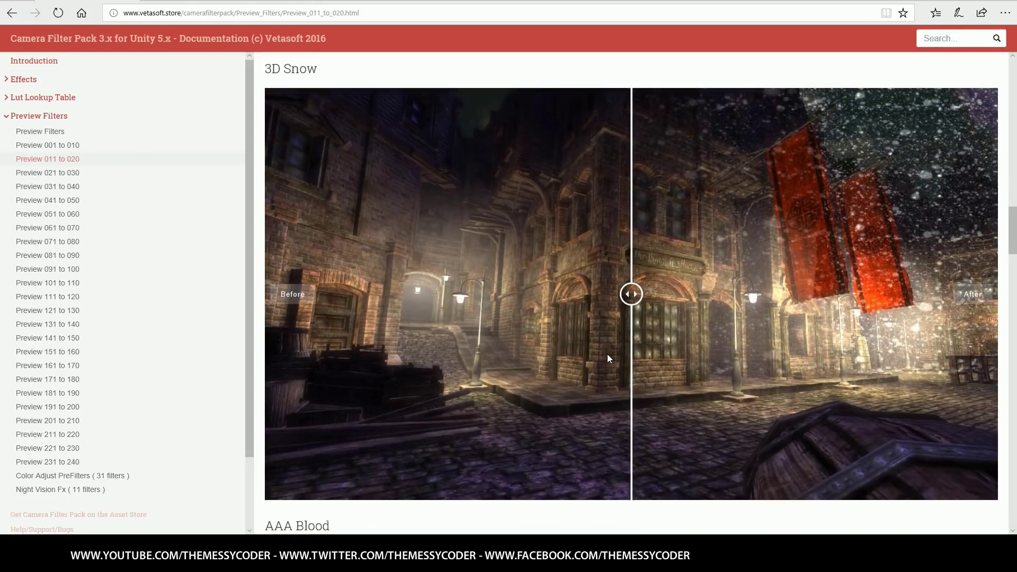
pyautogui.scroll(-18, 606, 356)
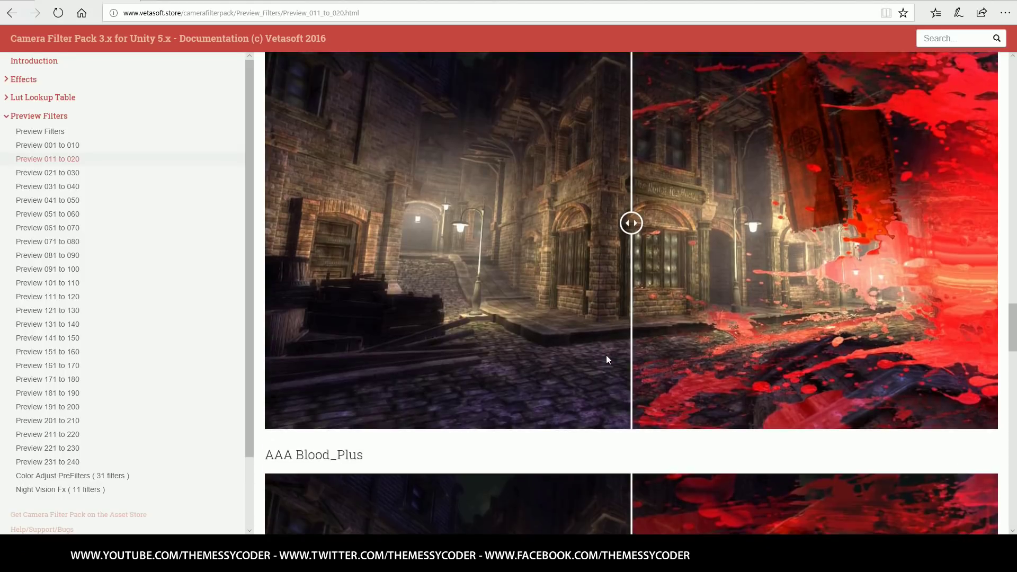
pyautogui.scroll(-4, 606, 355)
pyautogui.scroll(7, 604, 355)
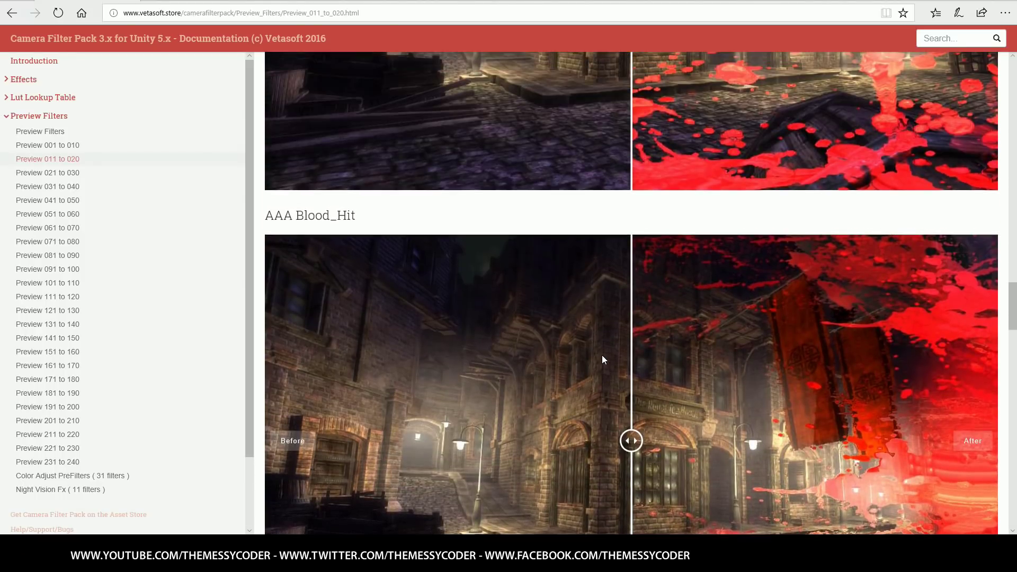
pyautogui.scroll(-20, 603, 360)
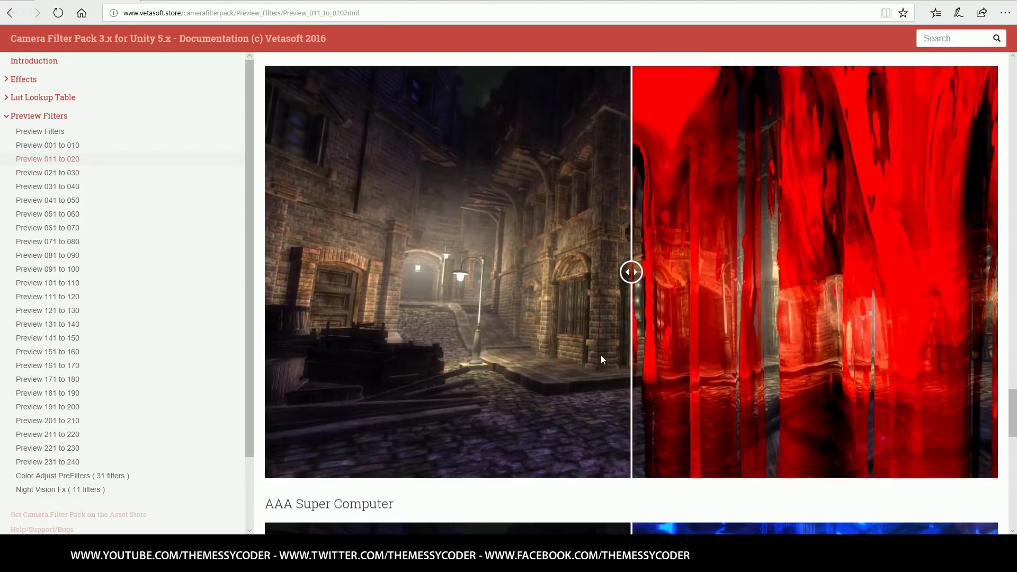
pyautogui.scroll(-11, 601, 357)
pyautogui.scroll(3, 599, 356)
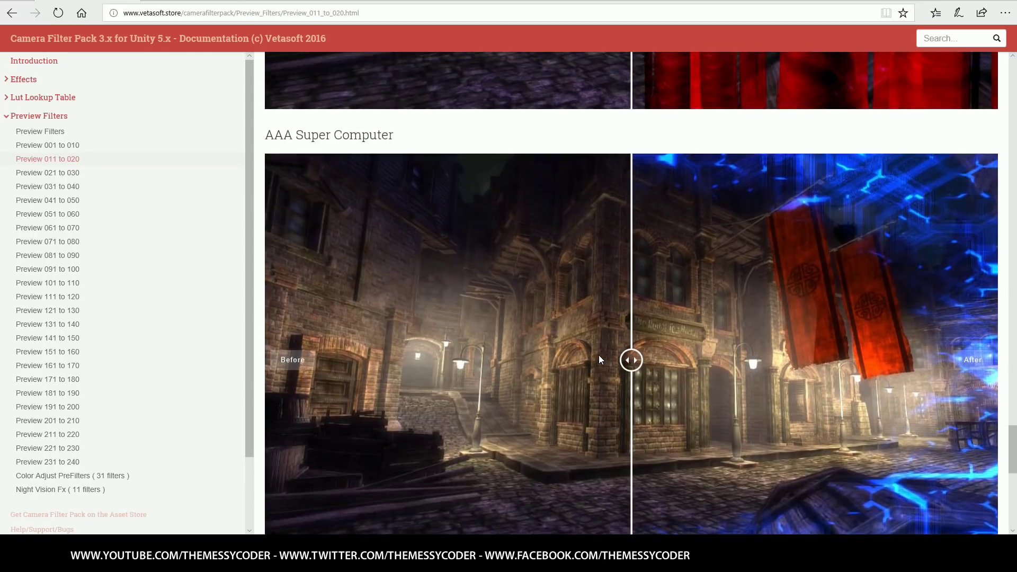
pyautogui.scroll(-2, 600, 358)
pyautogui.scroll(3, 601, 352)
pyautogui.scroll(-1, 602, 345)
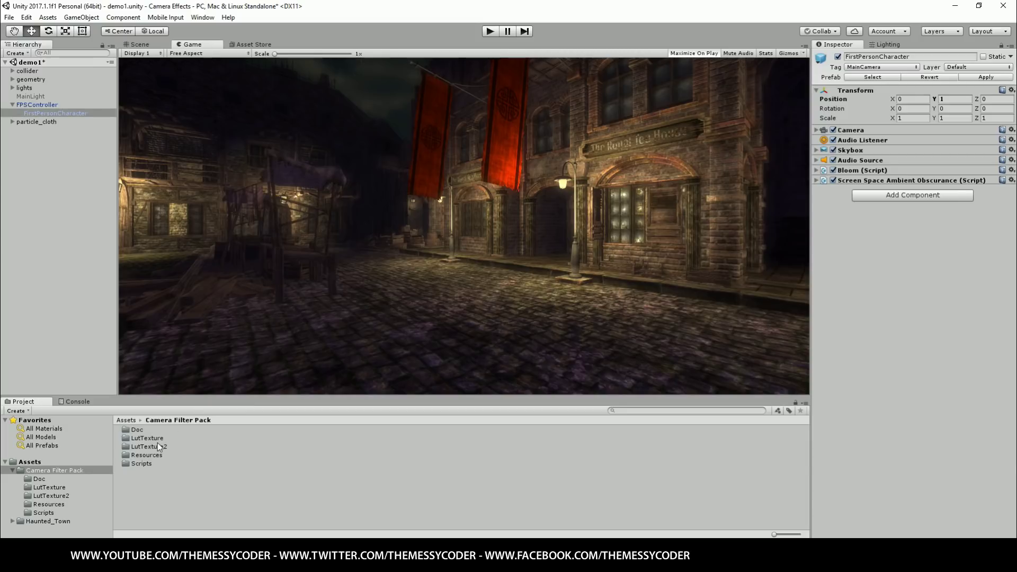
# Add CameraFilterPack_3D_Snow, found by searching 'snow', to FirstPersonCharacter.
pyautogui.click(46, 106)
pyautogui.click(49, 114)
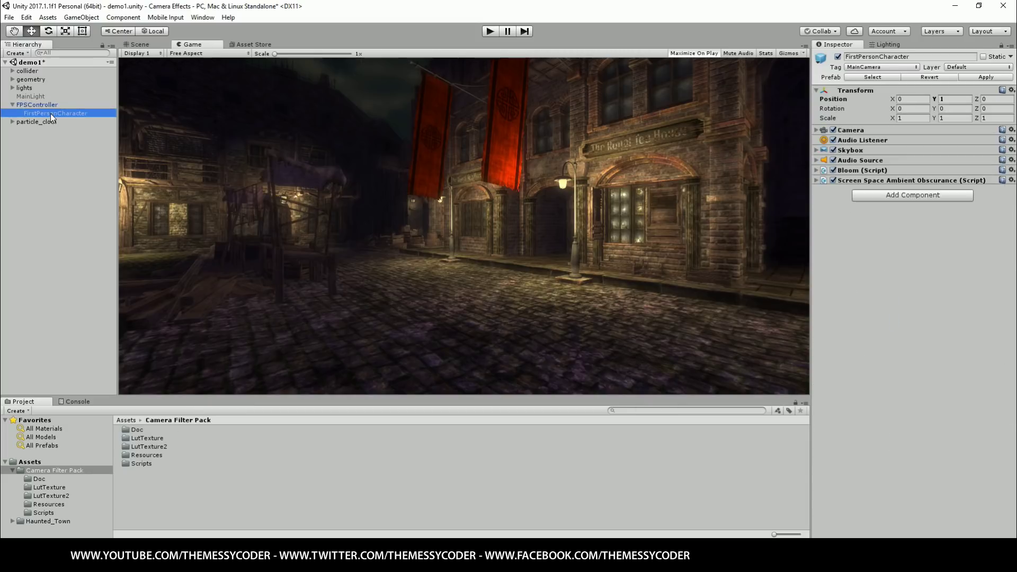
pyautogui.click(661, 412)
pyautogui.write('snow')
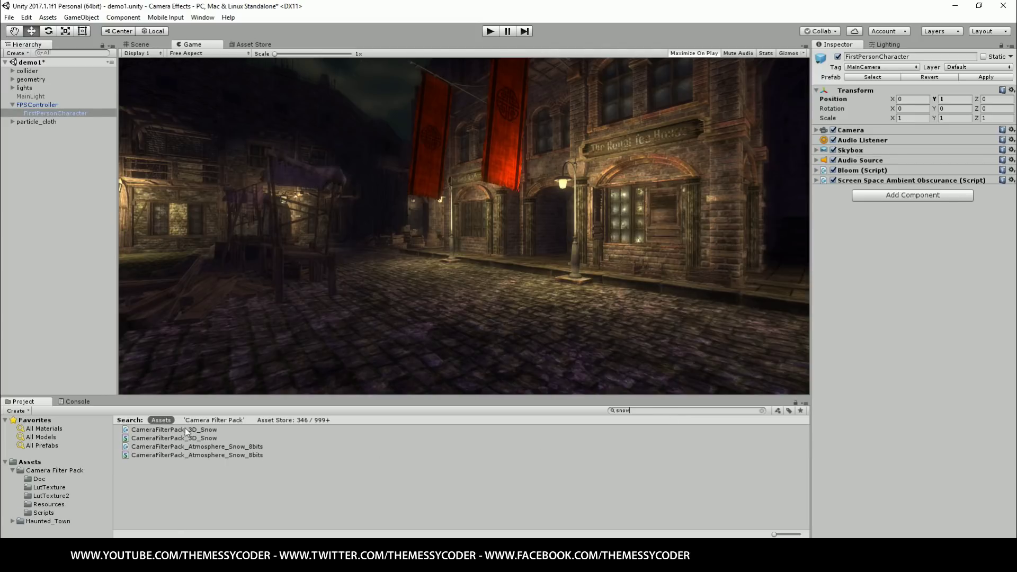
pyautogui.moveTo(186, 429); pyautogui.dragTo(924, 358)
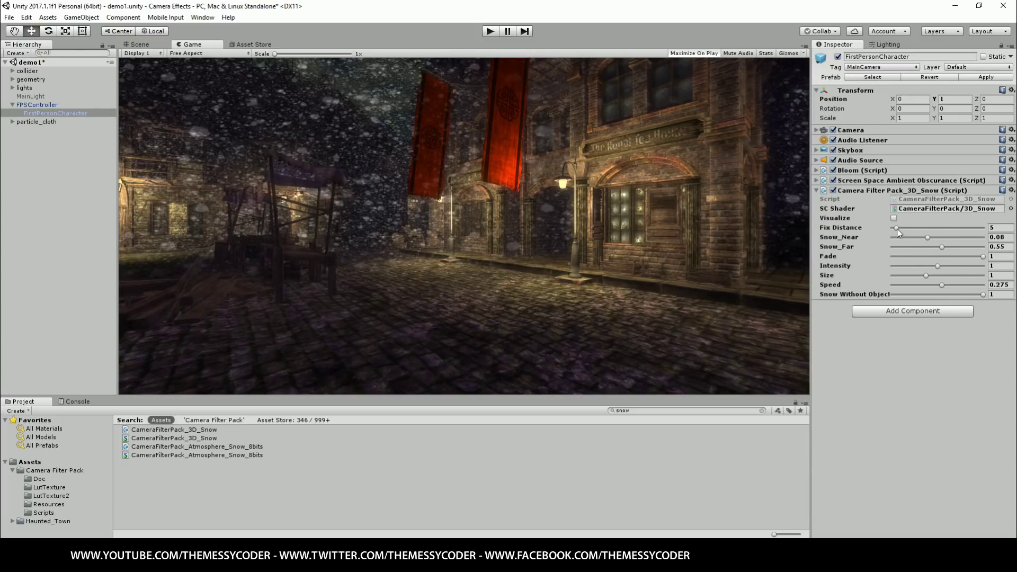
# Tune the snow filter to Snow_Near -0.015, Intensity 0.72 and Size 0.883.
pyautogui.moveTo(898, 229)
pyautogui.mouseDown()
pyautogui.moveTo(943, 227)
pyautogui.moveTo(894, 230)
pyautogui.mouseUp()
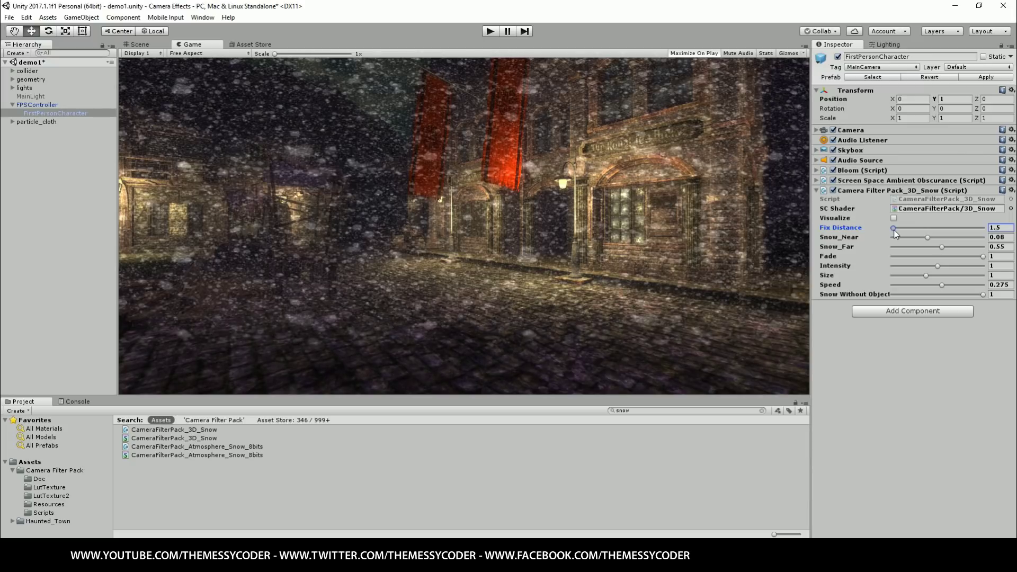
pyautogui.moveTo(927, 237); pyautogui.dragTo(887, 277)
pyautogui.hotkey('ctrl', 'z')
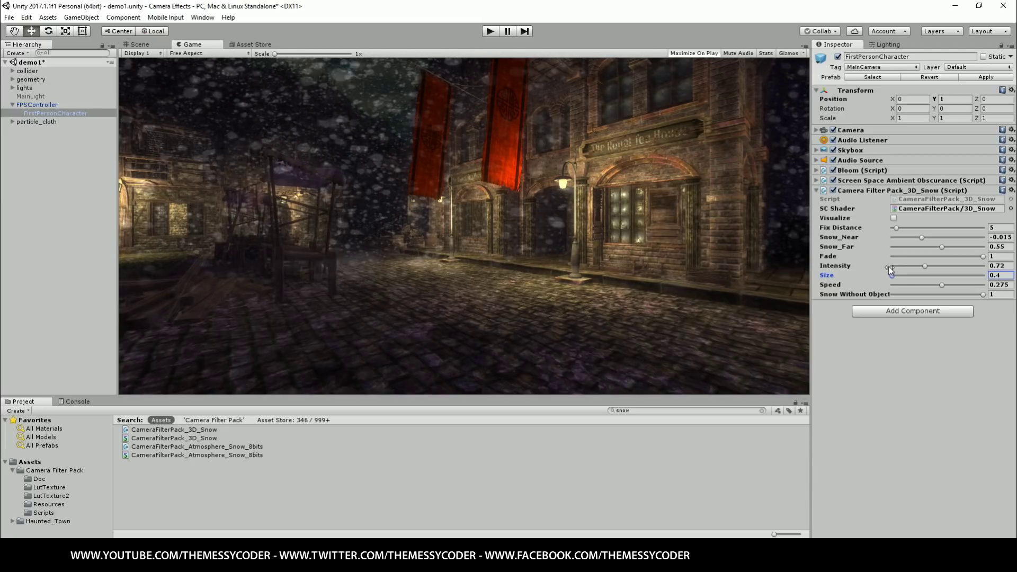
pyautogui.moveTo(892, 275); pyautogui.dragTo(920, 279)
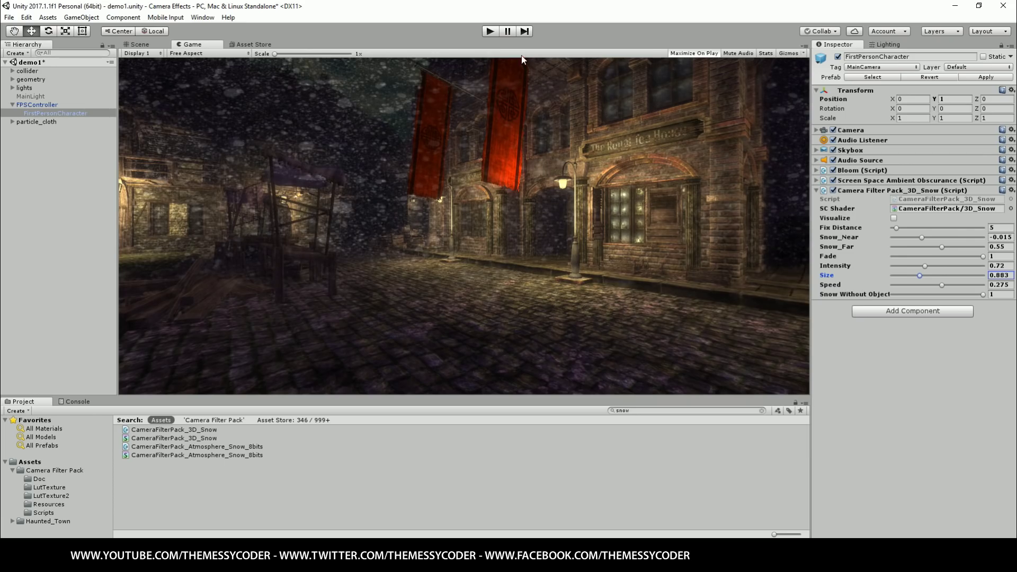
# Playtest the snow, lower Snow_Near to -0.145, then playtest again.
pyautogui.click(490, 31)
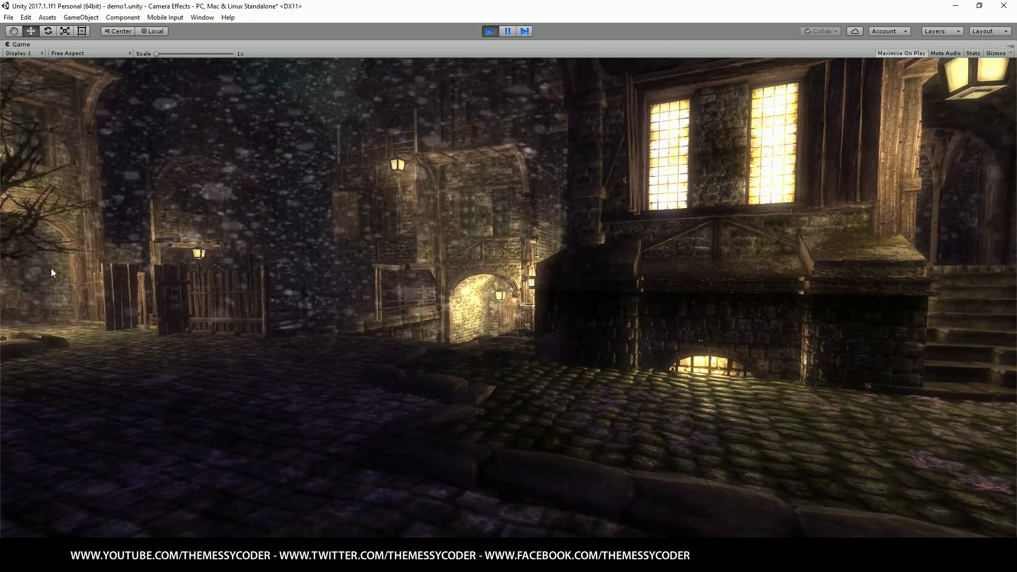
pyautogui.hotkey('ctrl', 'p')
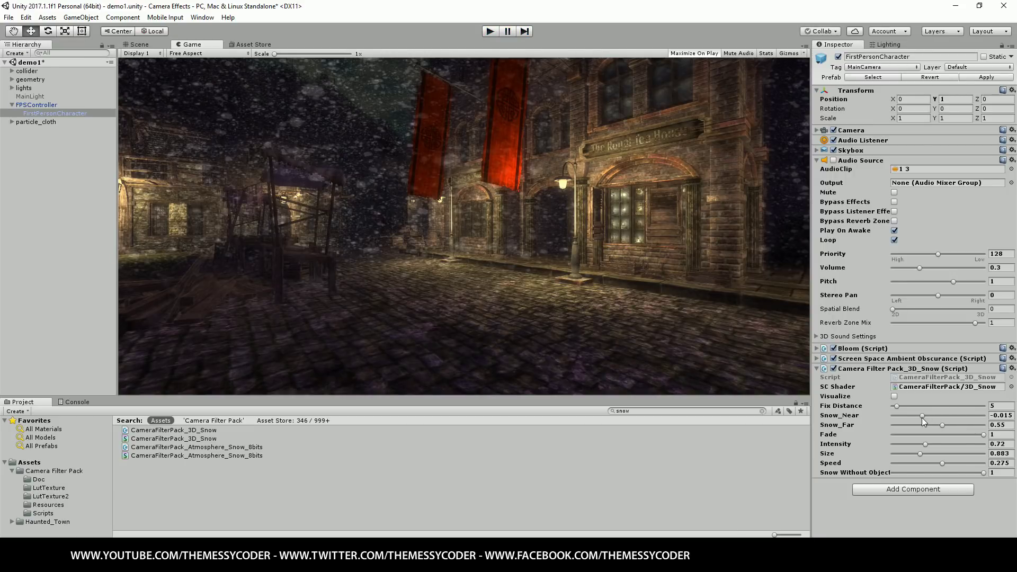
pyautogui.moveTo(923, 418)
pyautogui.mouseDown()
pyautogui.moveTo(941, 417)
pyautogui.moveTo(913, 426)
pyautogui.mouseUp()
pyautogui.hotkey('ctrl', 'p')
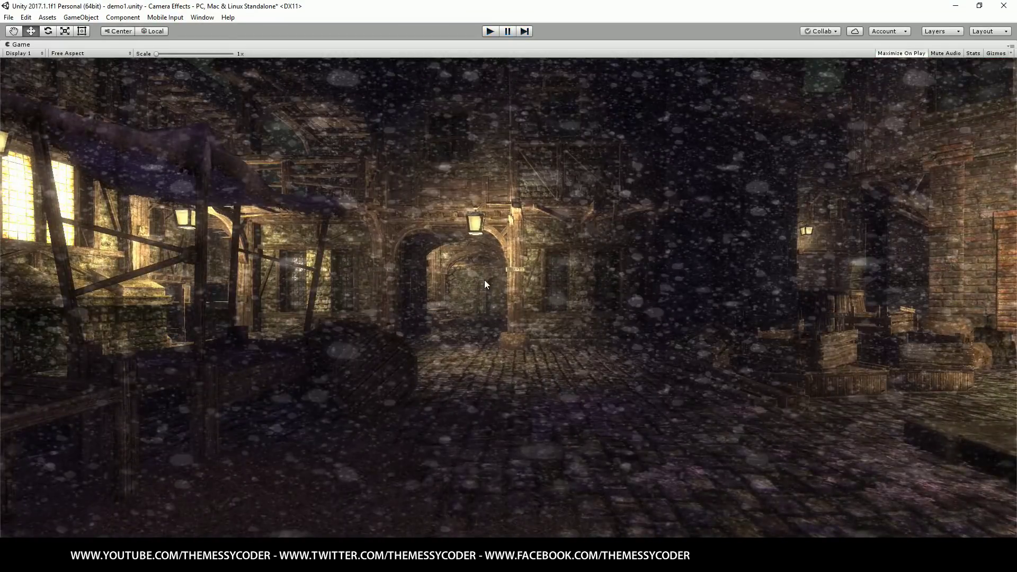
pyautogui.hotkey('ctrl', 'p')
# Remove 3D_Snow, add CameraFilterPack_Atmosphere_Rain_Pro_3D via a 'rain' search, and playtest the rain.
pyautogui.click(1012, 368)
pyautogui.click(954, 398)
pyautogui.click(712, 413)
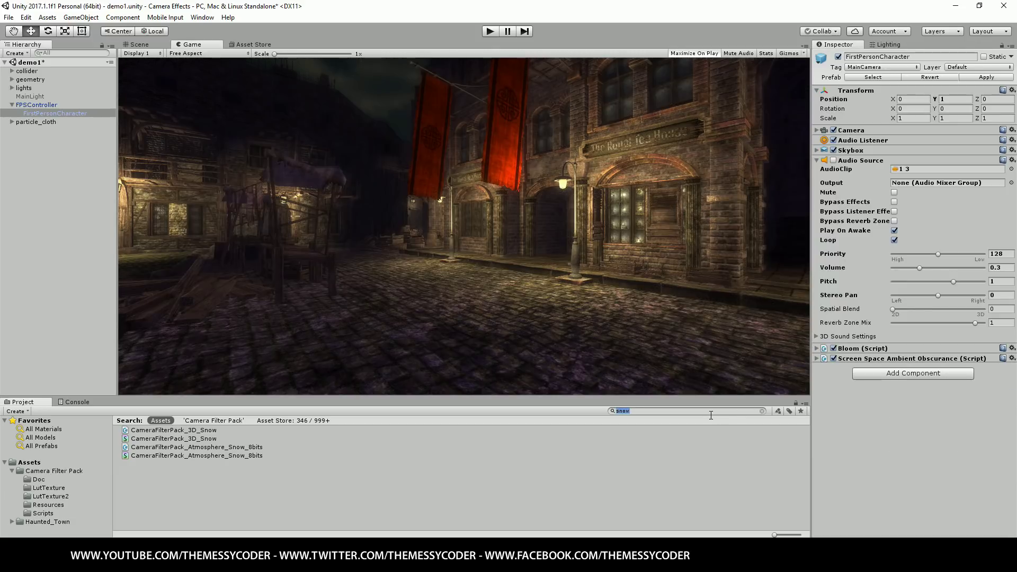
pyautogui.write('rain')
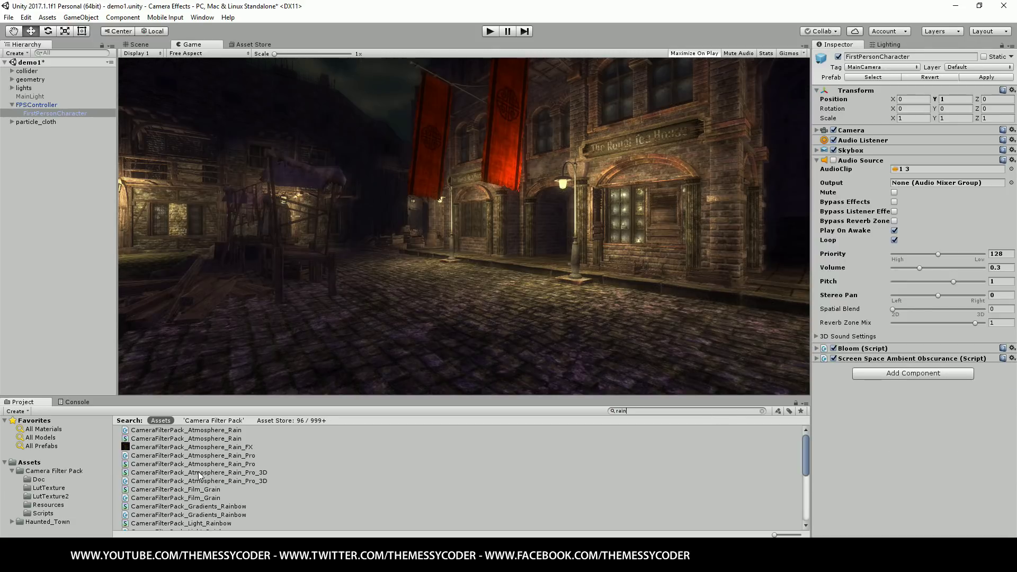
pyautogui.moveTo(183, 481); pyautogui.dragTo(918, 444)
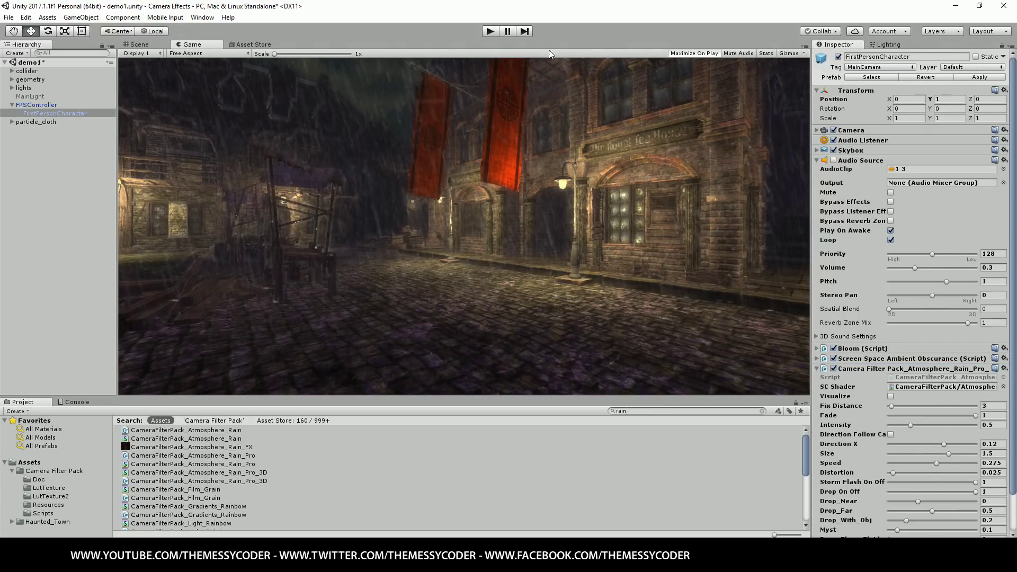
pyautogui.click(490, 31)
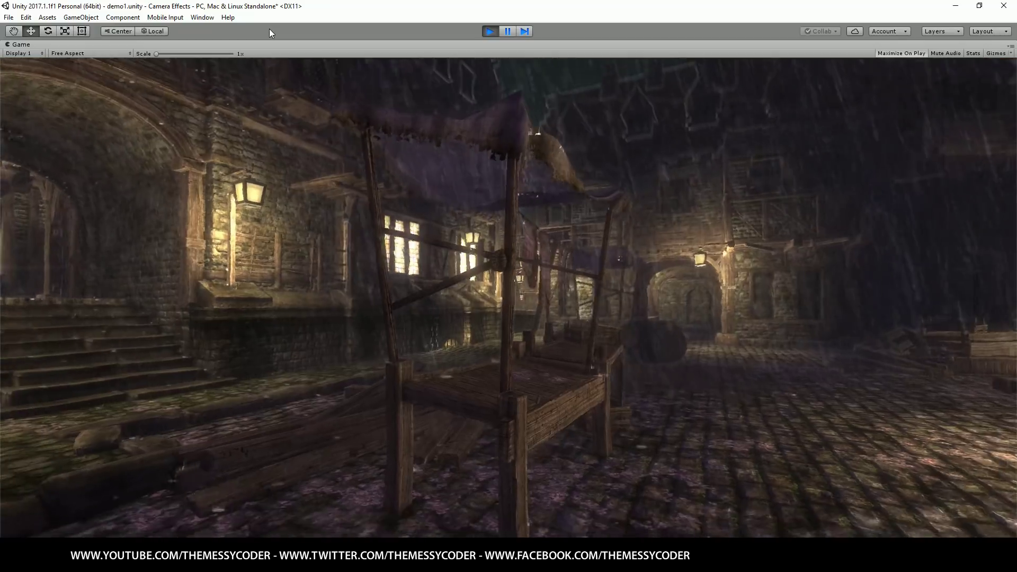
pyautogui.hotkey('ctrl', 'p')
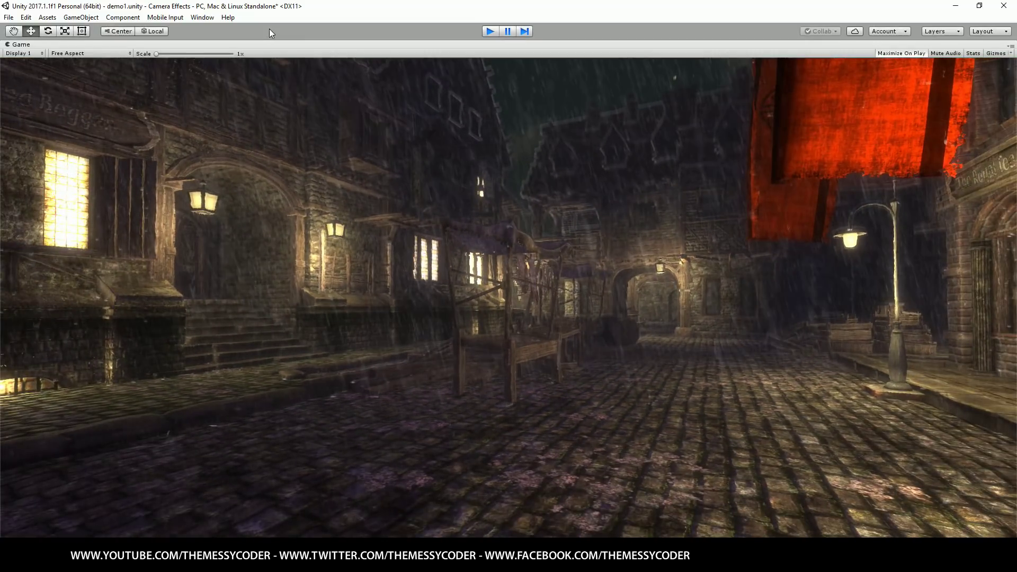
# Replace the Rain_Pro_3D filter with CameraFilterPack_Atmosphere_Rain on the camera.
pyautogui.scroll(-2, 933, 420)
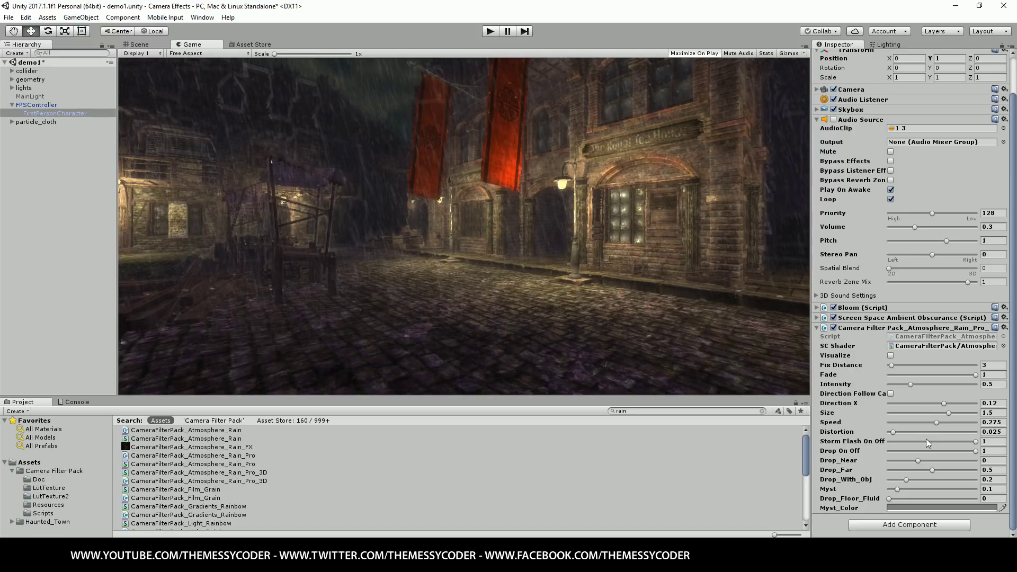
pyautogui.click(1005, 328)
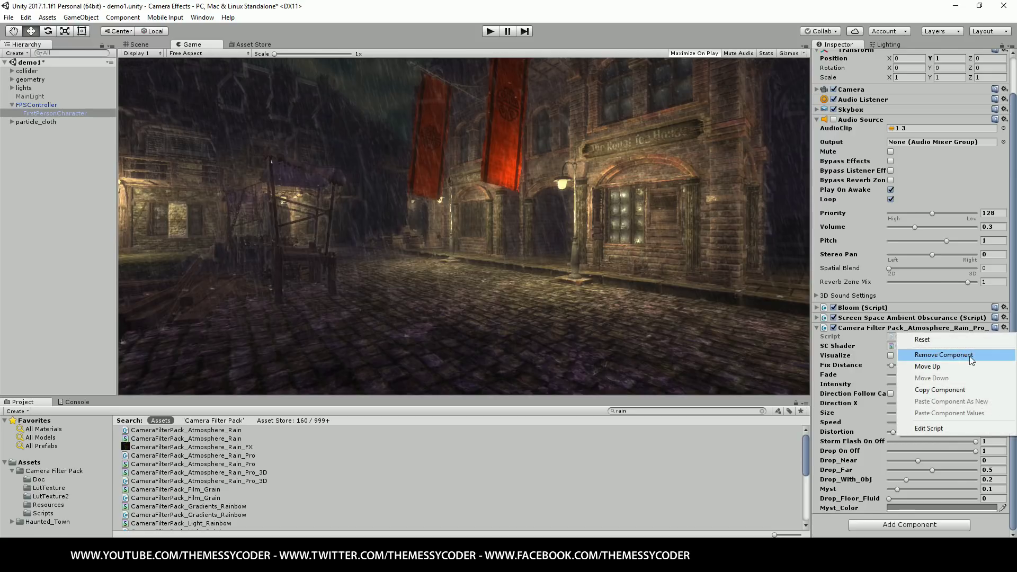
pyautogui.click(933, 358)
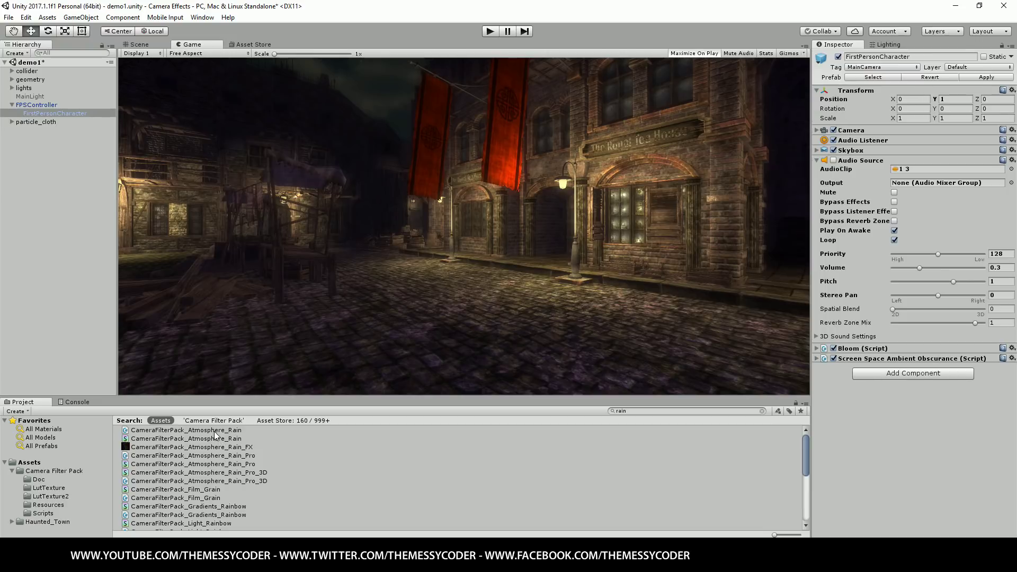
pyautogui.moveTo(215, 436); pyautogui.dragTo(896, 445)
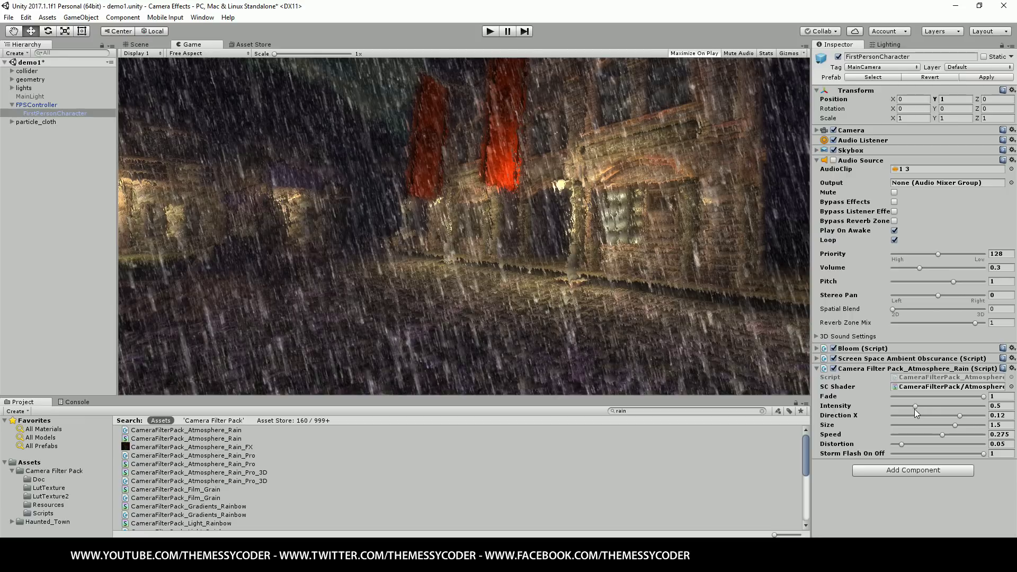
# Set rain Intensity 0.27 and Size 1.434, then run the game.
pyautogui.moveTo(912, 408); pyautogui.dragTo(906, 408)
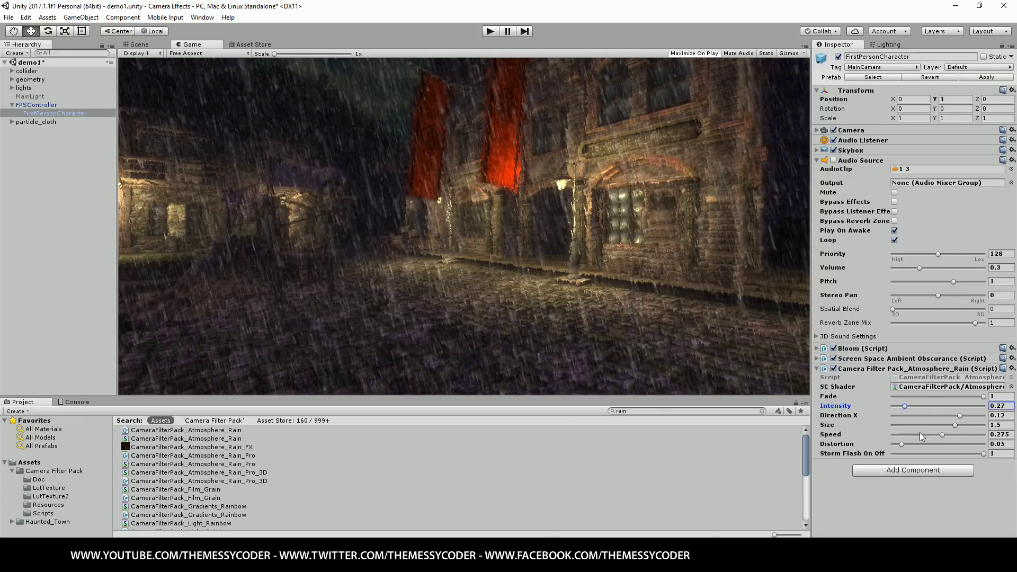
pyautogui.moveTo(922, 426); pyautogui.dragTo(952, 426)
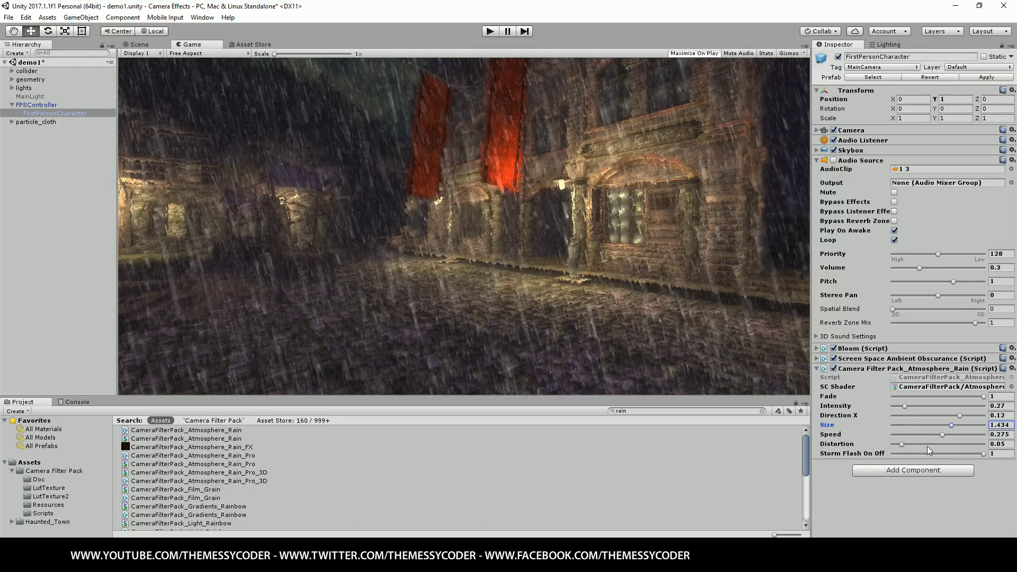
pyautogui.click(491, 32)
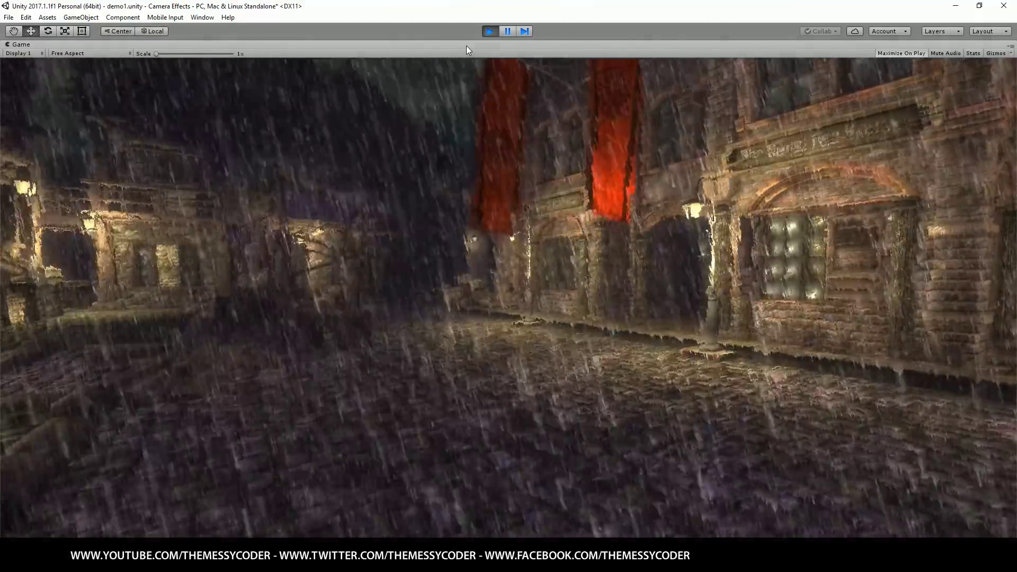
# While playing, make the rain fainter with a lower Fade and near-zero Distortion.
pyautogui.doubleClick(466, 46)
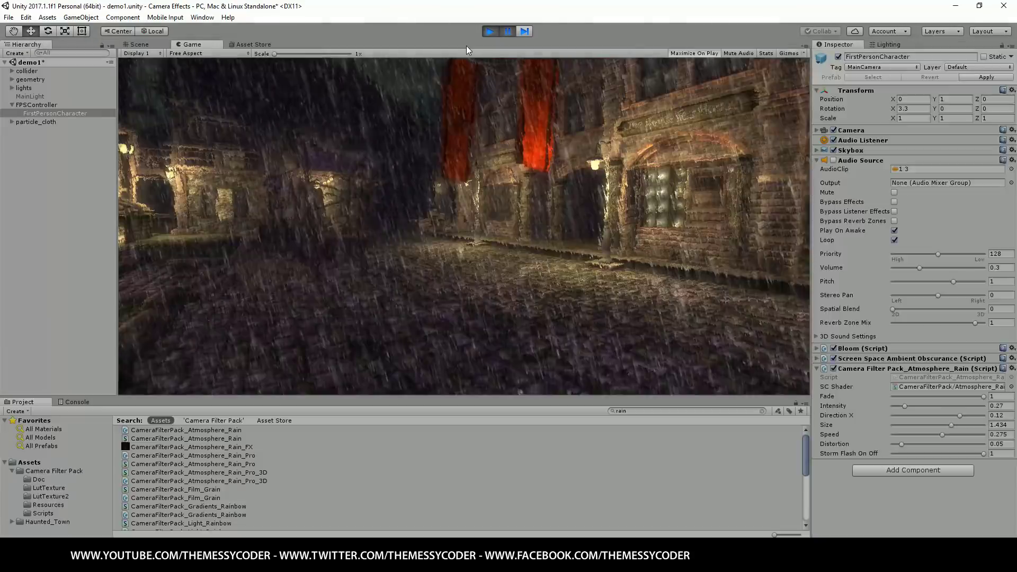
pyautogui.moveTo(922, 395); pyautogui.dragTo(926, 437)
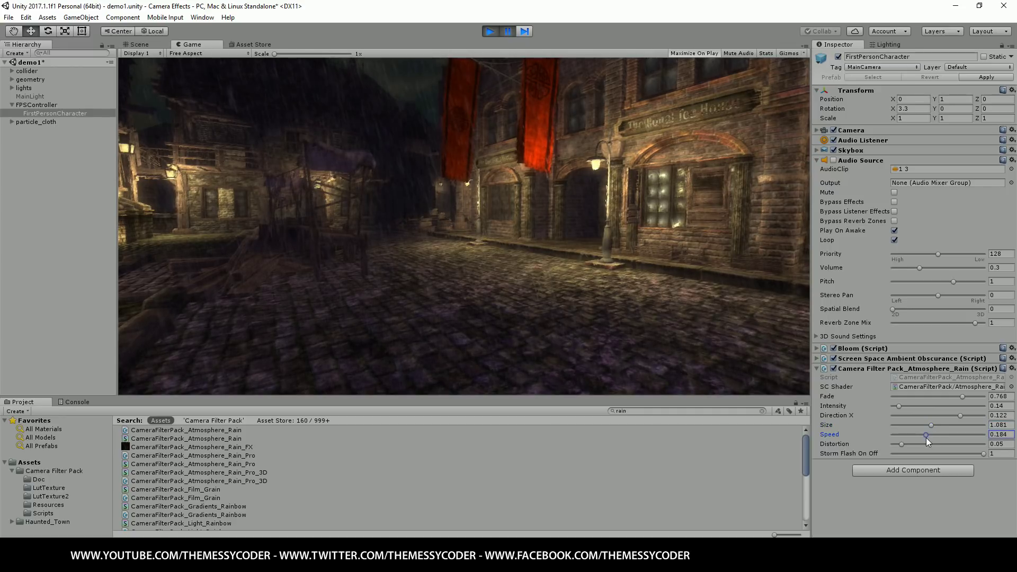
pyautogui.click(900, 447)
pyautogui.moveTo(903, 448); pyautogui.dragTo(896, 448)
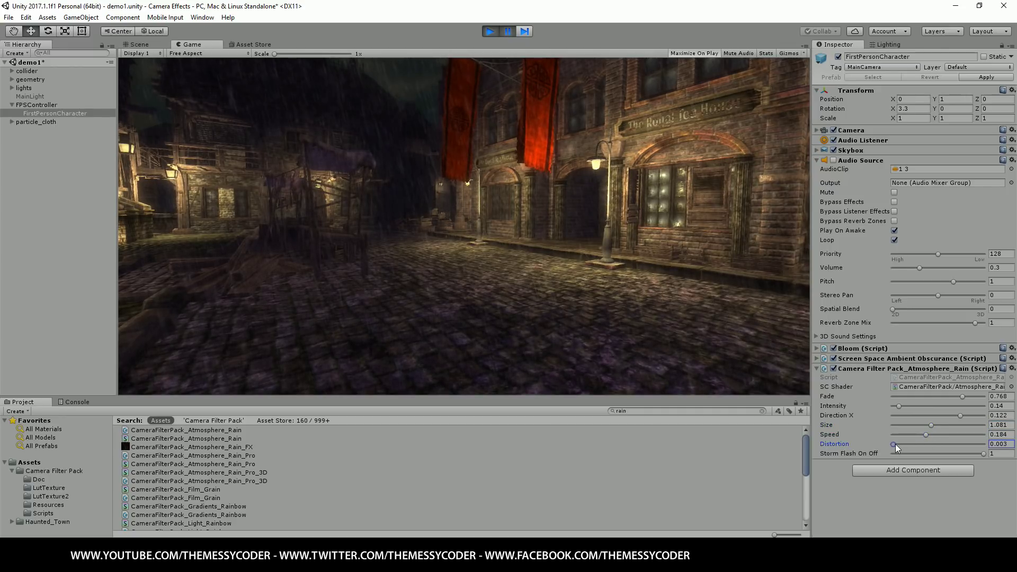
# Resume the game briefly, then stop it and open the Atmosphere_Rain component menu.
pyautogui.click(507, 31)
pyautogui.hotkey('shift', 'space')
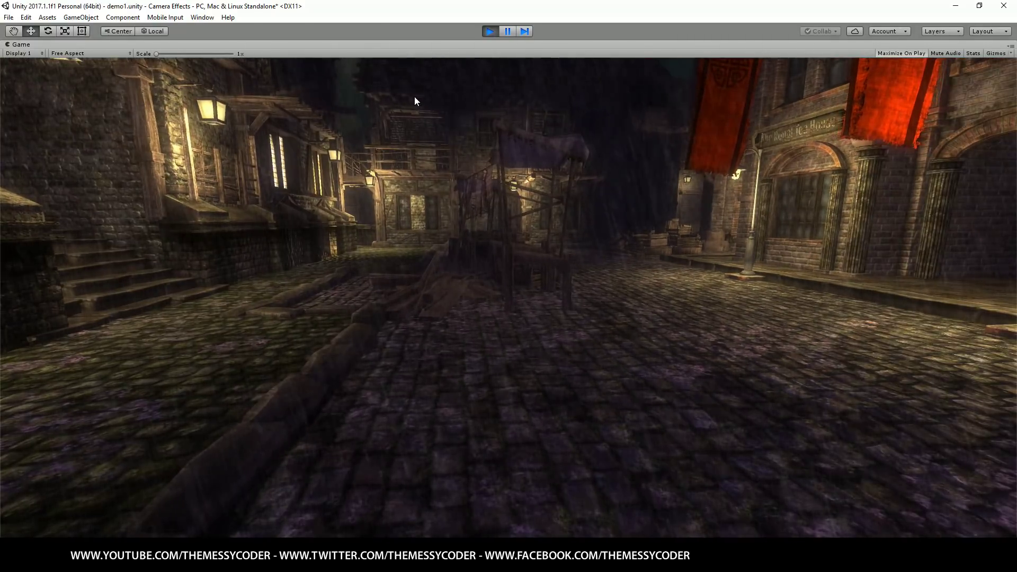
pyautogui.hotkey('ctrl', 'p')
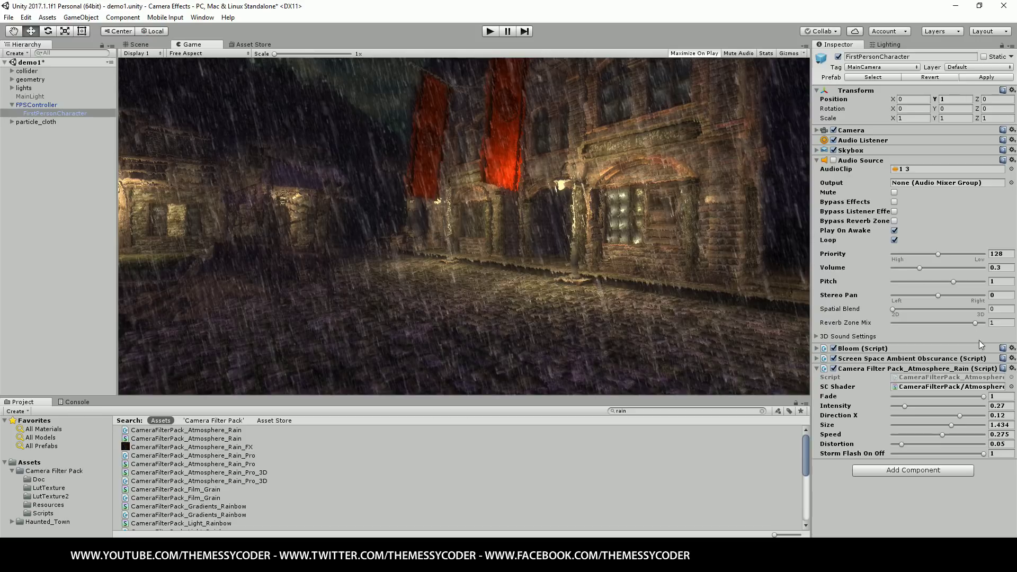
pyautogui.click(1012, 369)
# Remove the rain filter and add Drawing_Paper2, found by searching 'paper', to the camera.
pyautogui.click(879, 397)
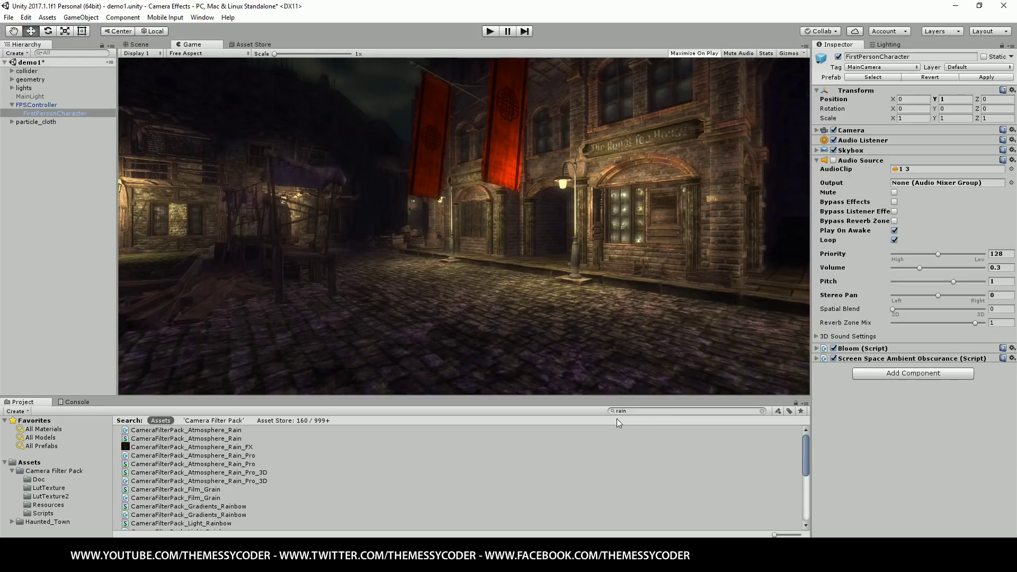
pyautogui.write('paper')
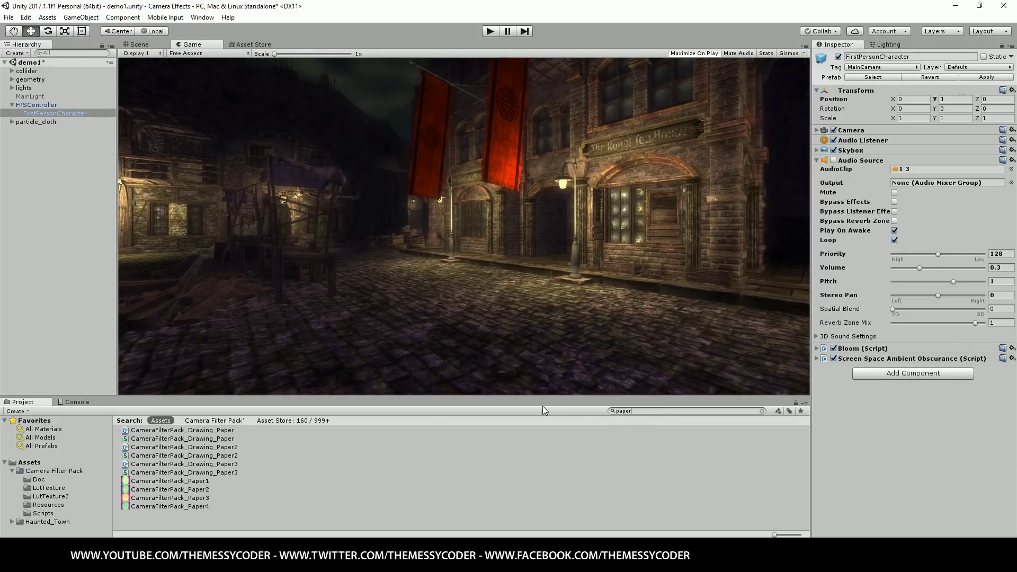
pyautogui.moveTo(273, 447)
pyautogui.mouseDown()
pyautogui.moveTo(804, 441)
pyautogui.moveTo(896, 421)
pyautogui.mouseUp()
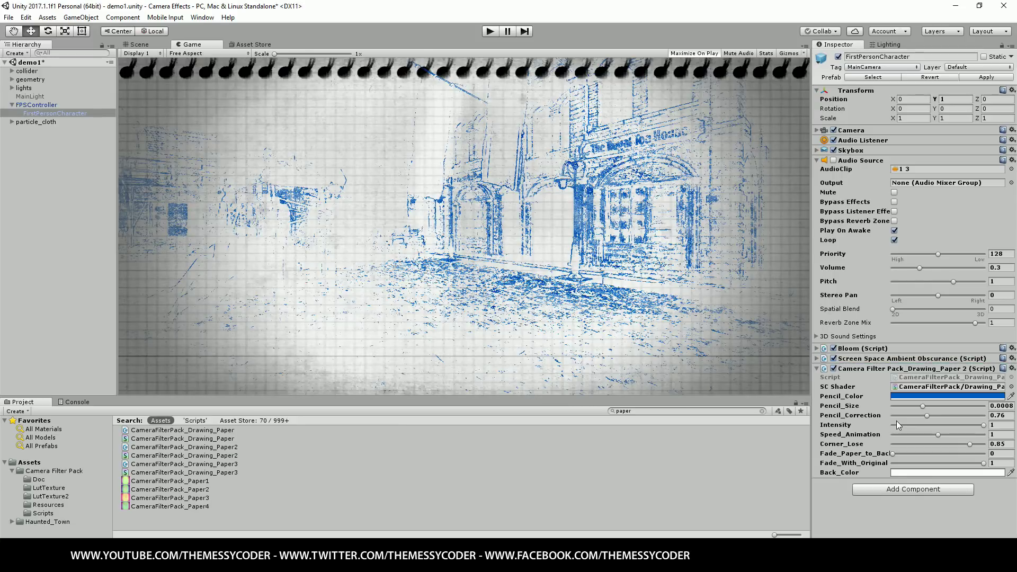
# Set the Pencil_Color to near-black 111111.
pyautogui.click(910, 398)
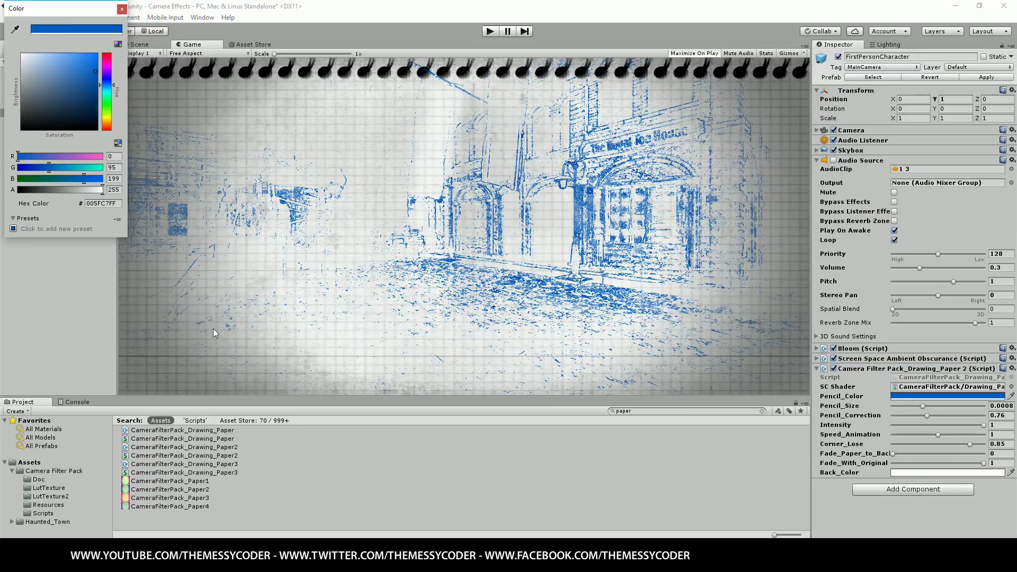
pyautogui.moveTo(60, 129)
pyautogui.mouseDown()
pyautogui.moveTo(69, 113)
pyautogui.moveTo(52, 126)
pyautogui.moveTo(20, 120)
pyautogui.mouseUp()
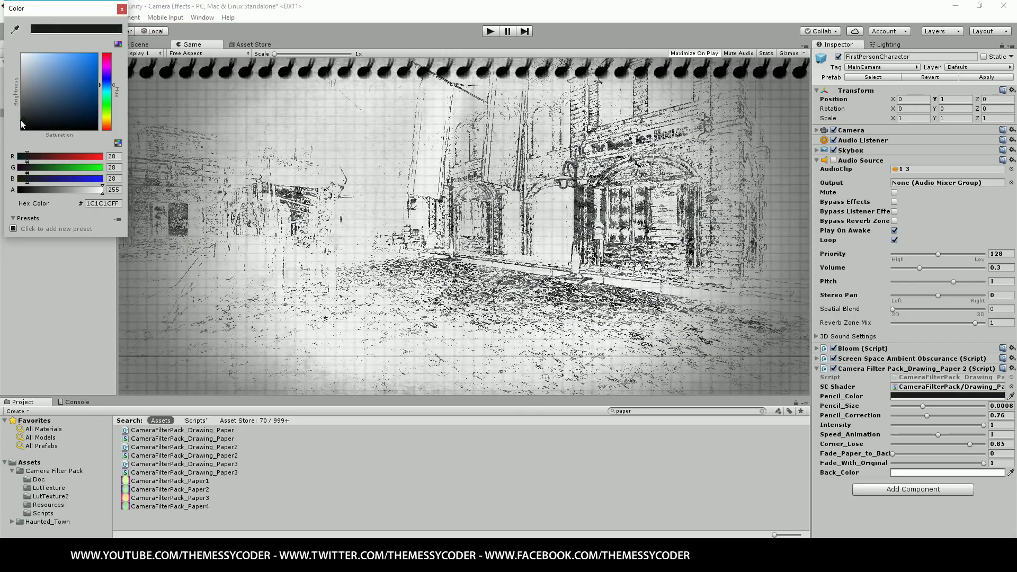
pyautogui.click(121, 9)
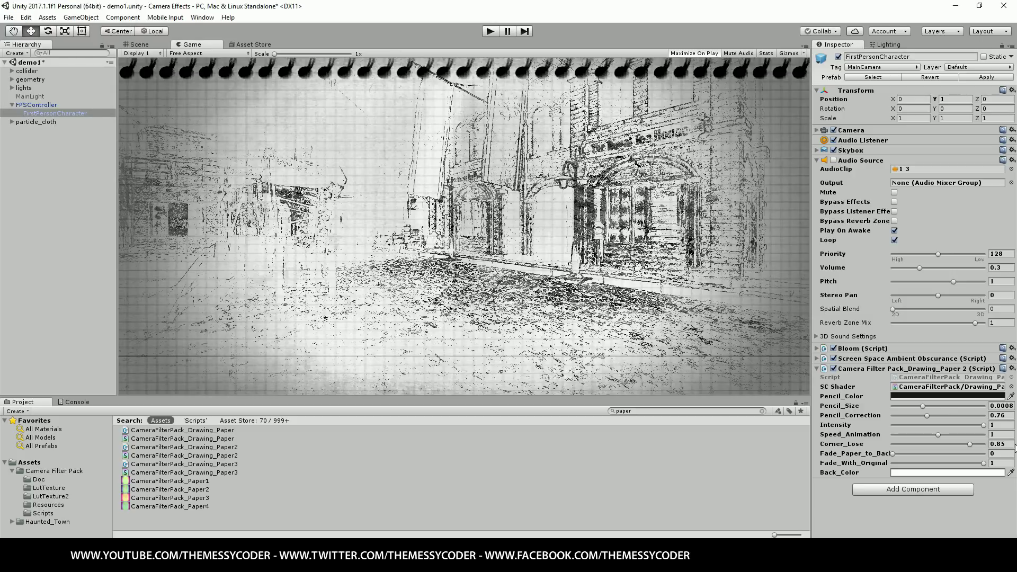
pyautogui.click(933, 396)
pyautogui.click(23, 127)
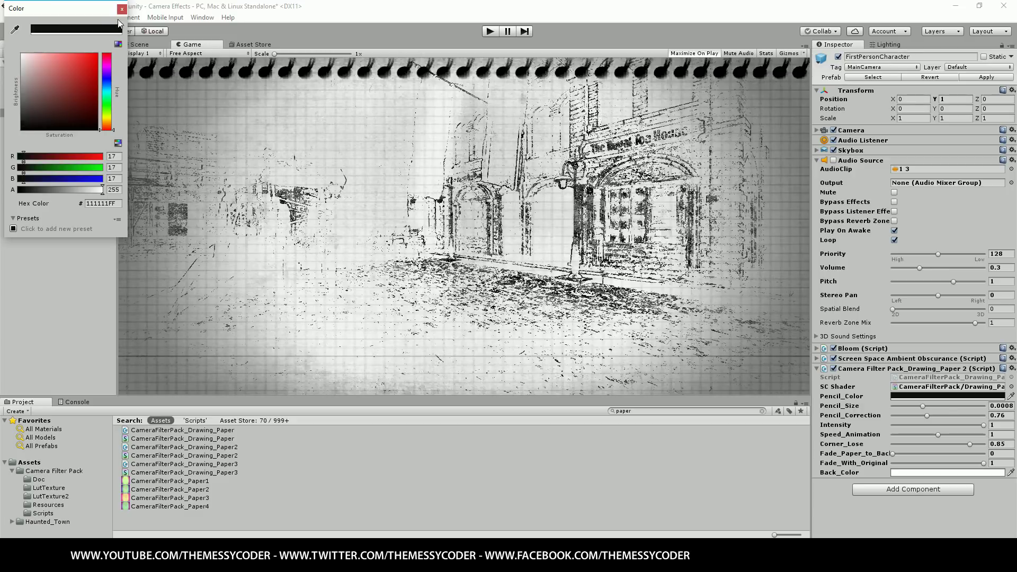
pyautogui.click(122, 10)
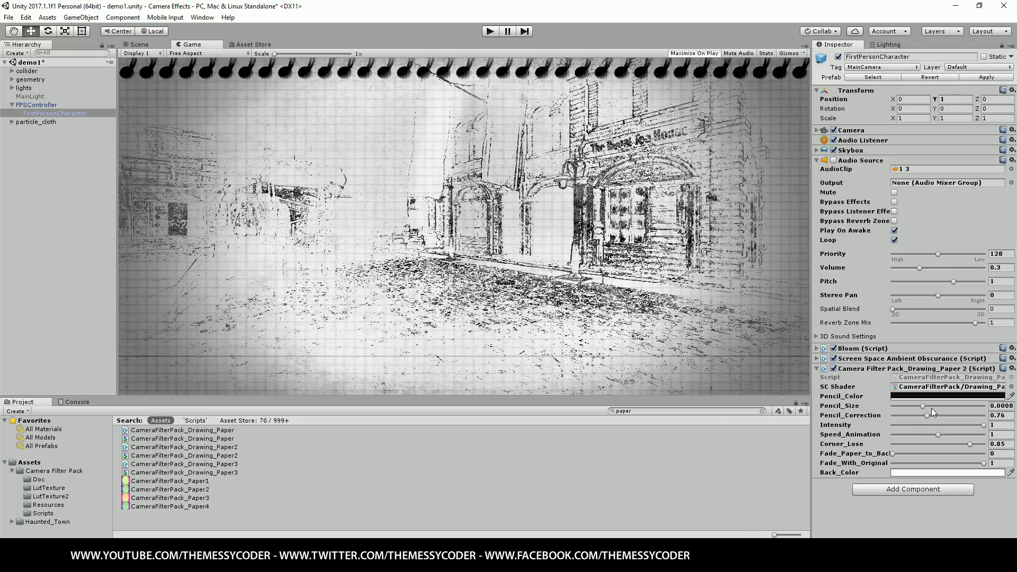
# Set Pencil_Size 0.0009, Corner_Lose 0.508 and Pencil_Correction 1.21.
pyautogui.moveTo(924, 408); pyautogui.dragTo(929, 411)
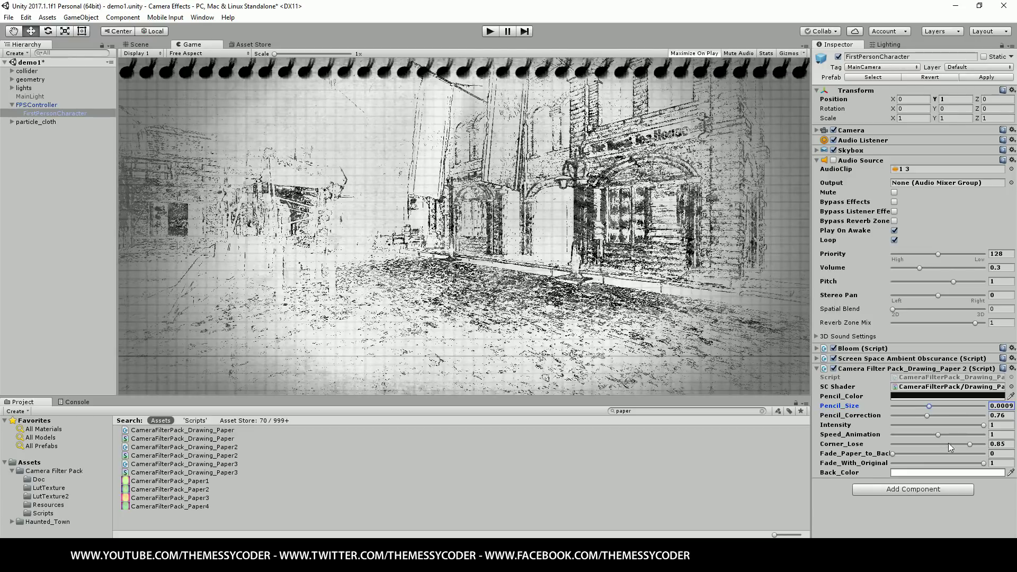
pyautogui.moveTo(971, 444); pyautogui.dragTo(939, 444)
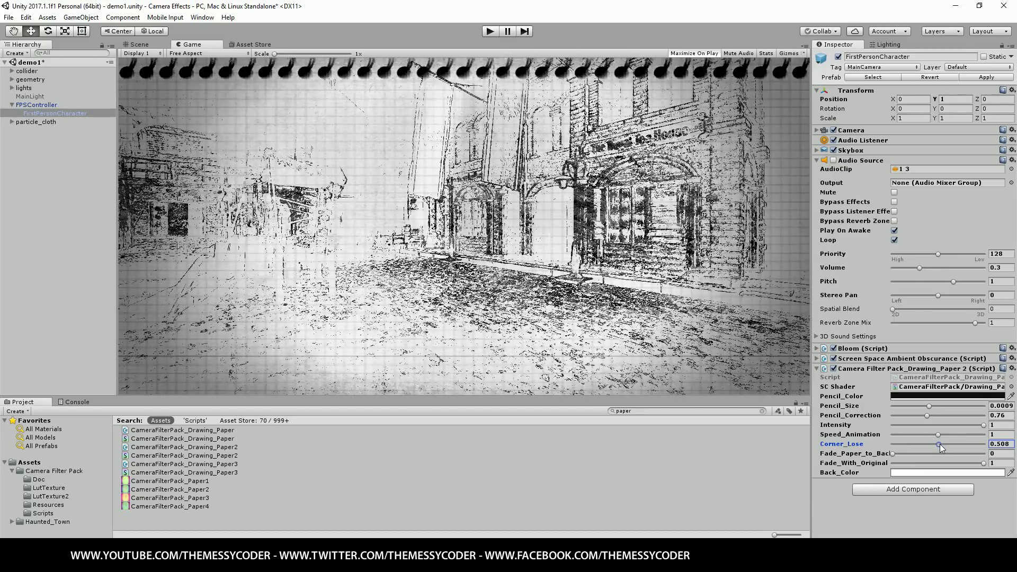
pyautogui.click(926, 415)
pyautogui.moveTo(926, 415); pyautogui.dragTo(946, 415)
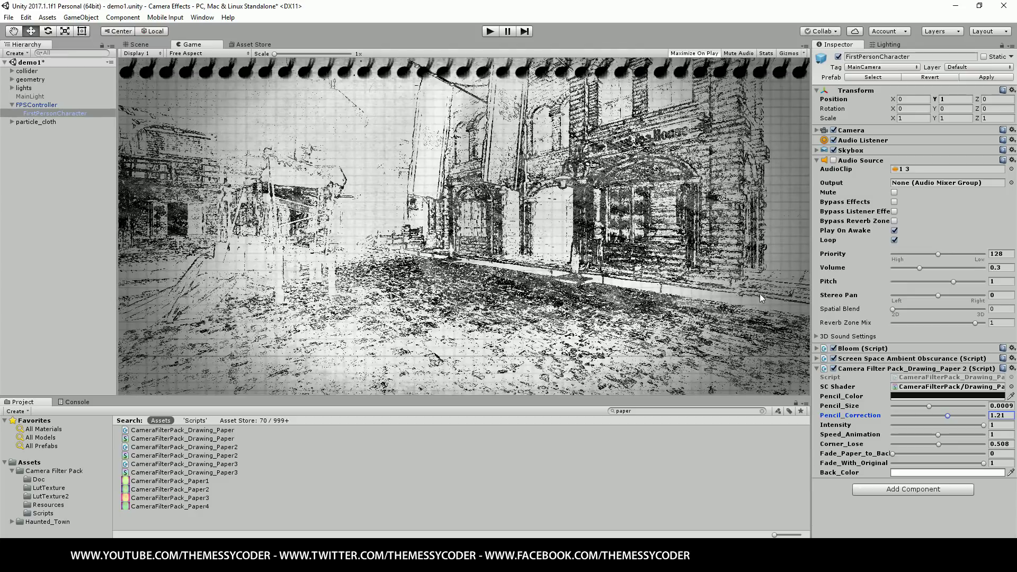
pyautogui.click(756, 294)
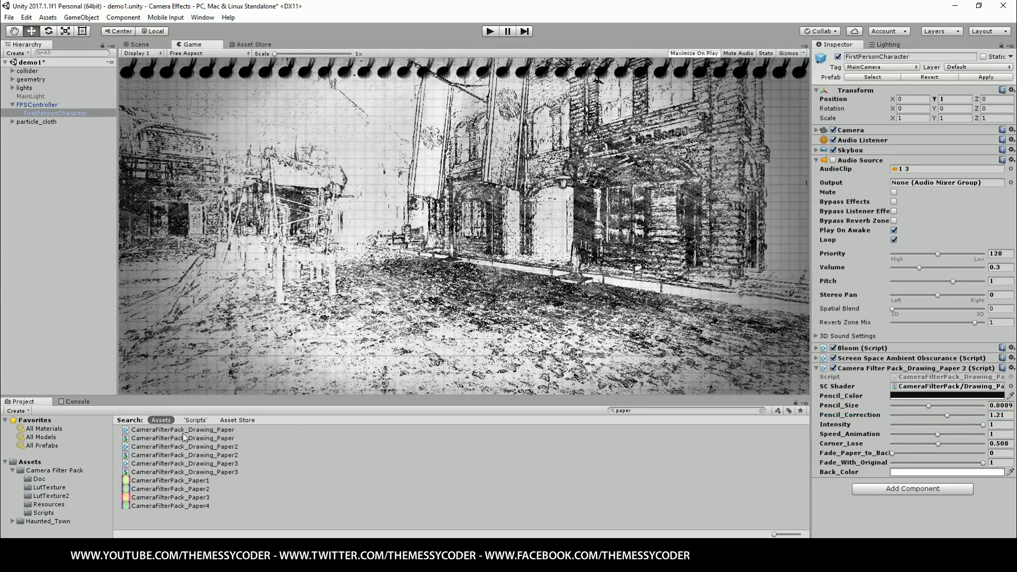
# Add Drawing_Paper as a second filter and toggle Drawing_Paper 2 off and on to compare.
pyautogui.moveTo(183, 432)
pyautogui.mouseDown()
pyautogui.moveTo(864, 508)
pyautogui.moveTo(880, 500)
pyautogui.mouseUp()
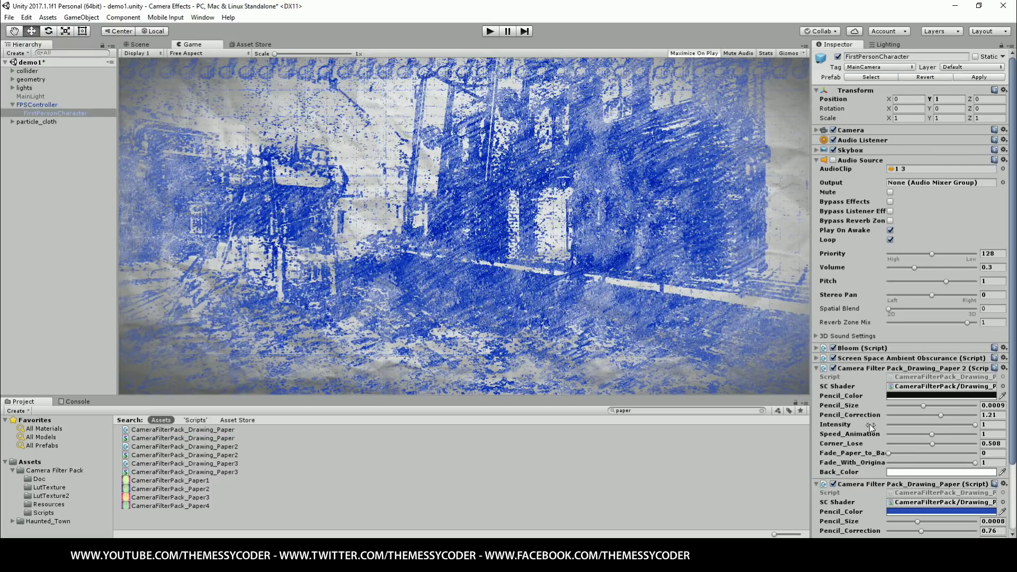
pyautogui.click(833, 368)
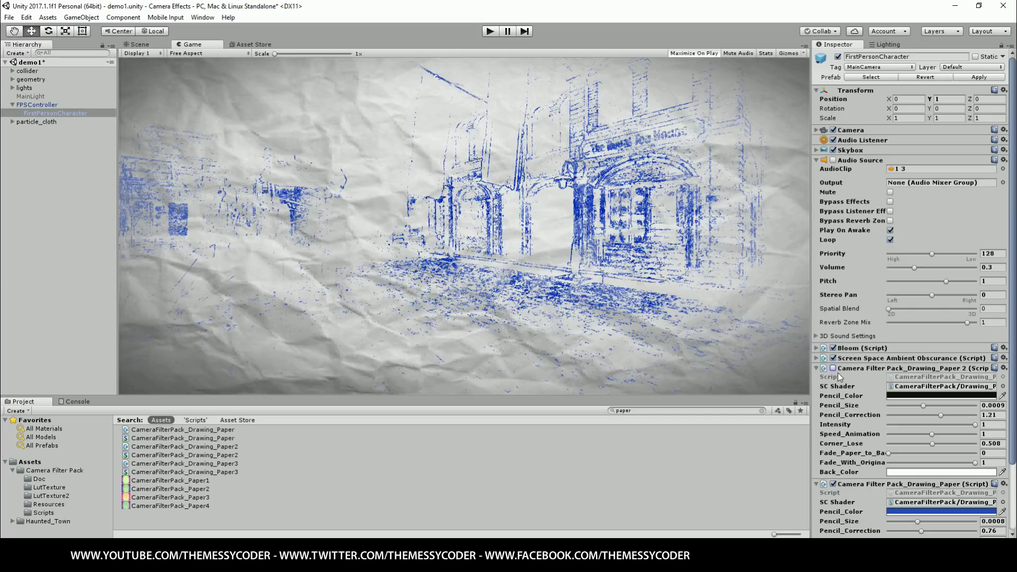
pyautogui.click(834, 368)
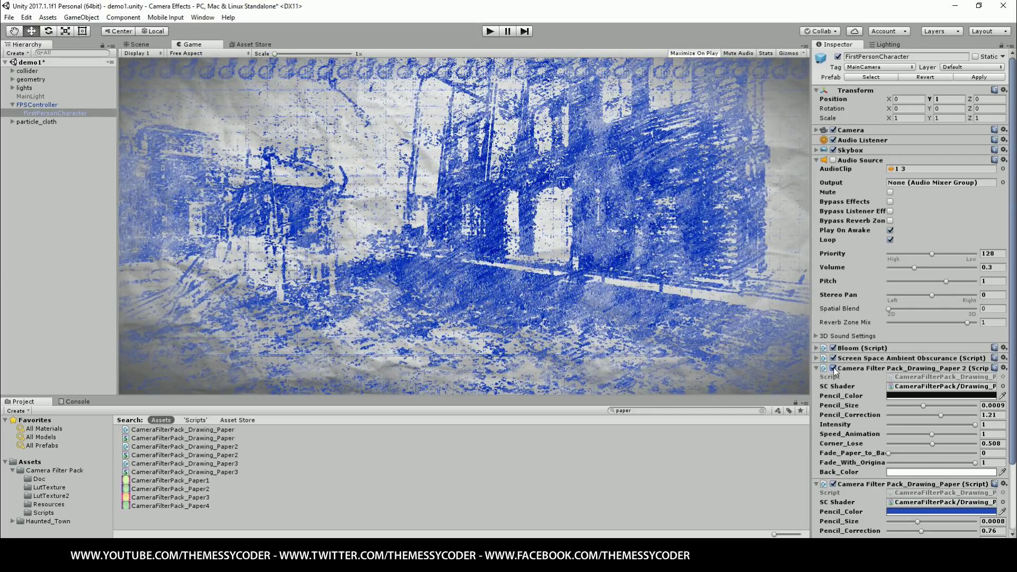
pyautogui.click(833, 368)
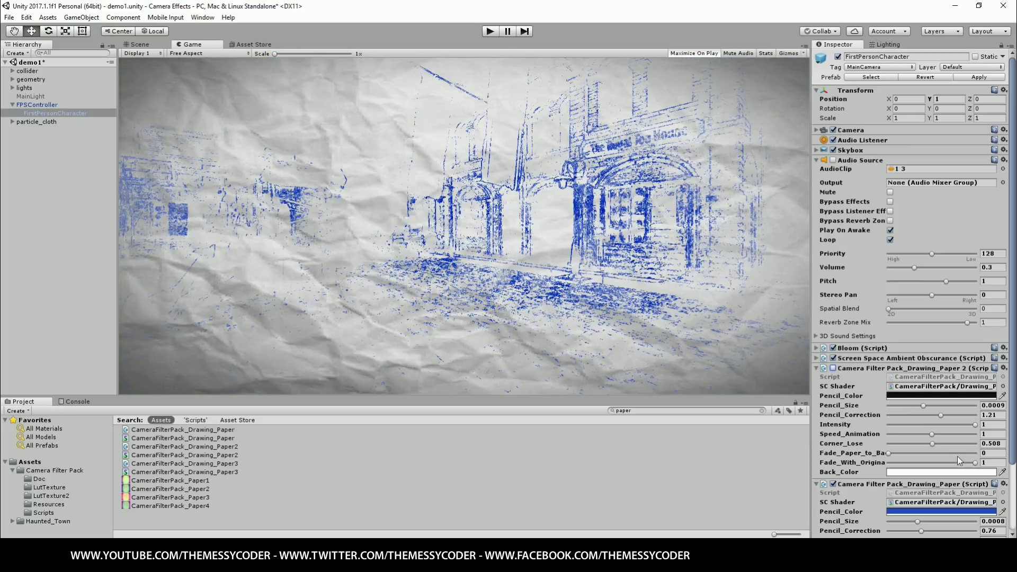
# Change Drawing_Paper's pencil colour from blue to dark grey, then re-enable Drawing_Paper 2.
pyautogui.click(932, 511)
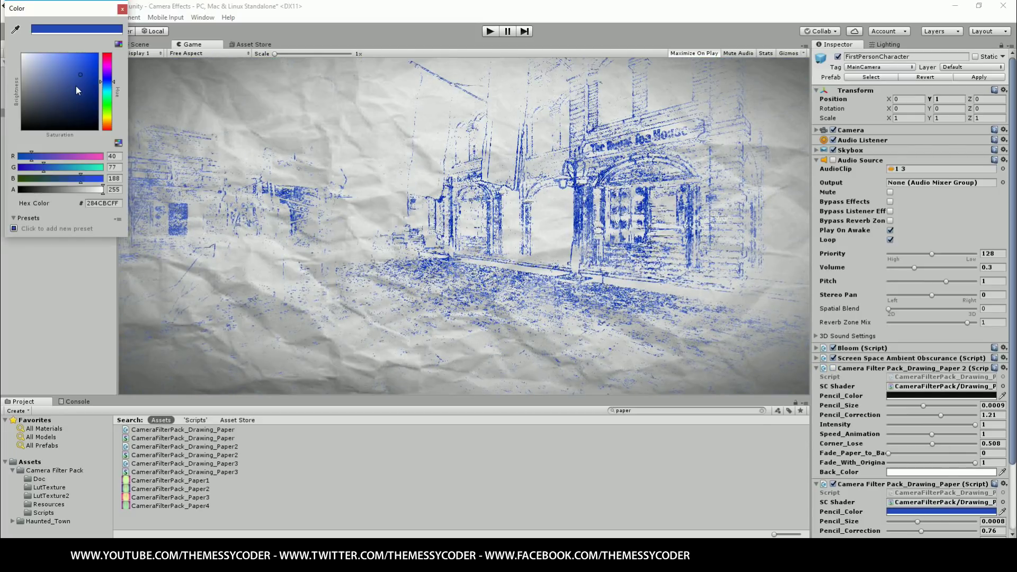
pyautogui.moveTo(84, 104); pyautogui.dragTo(20, 117)
pyautogui.click(122, 9)
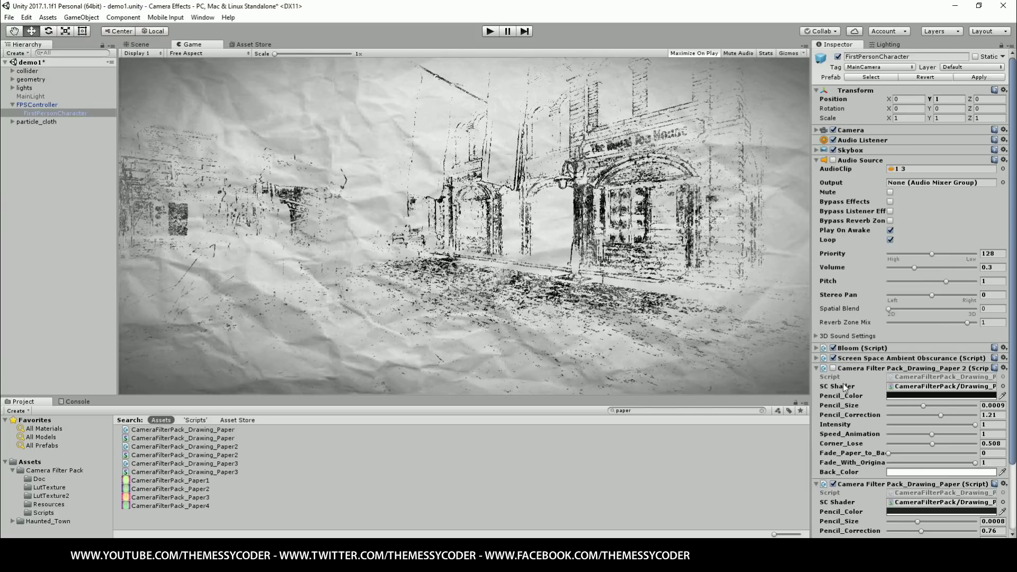
pyautogui.click(833, 369)
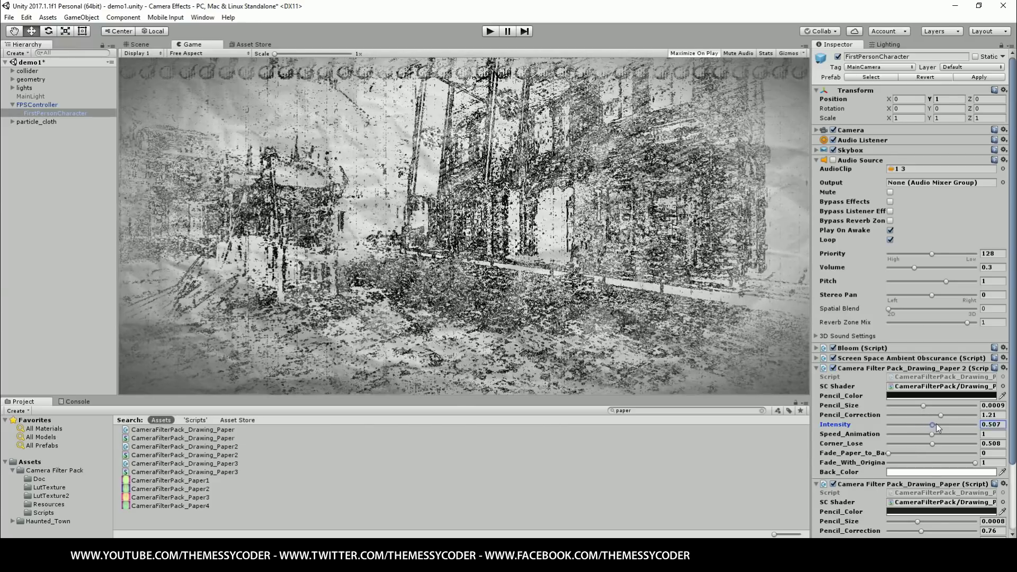
# Lower Drawing_Paper 2's Pencil_Correction to 1.08 for lighter lines.
pyautogui.click(1002, 426)
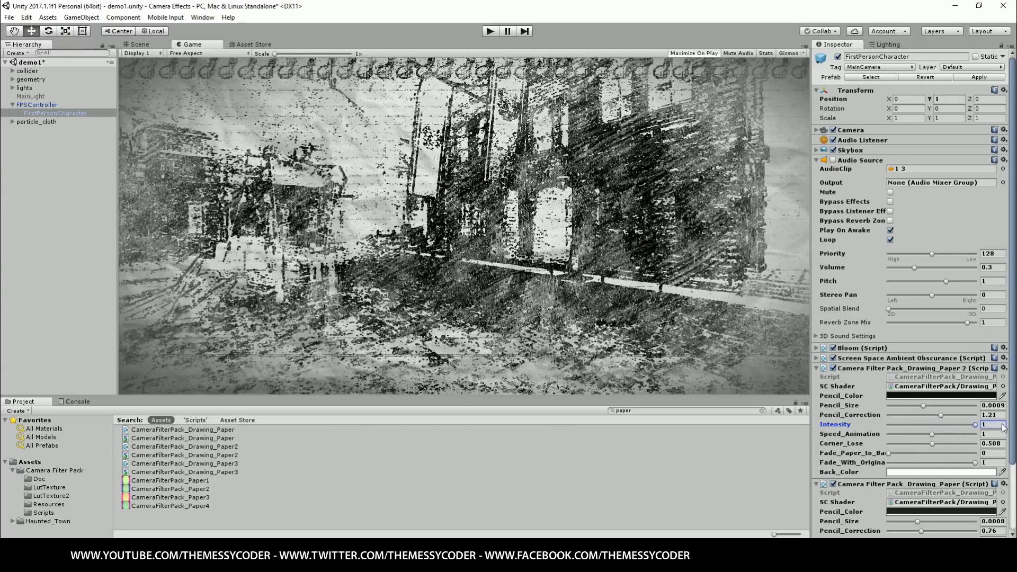
pyautogui.moveTo(903, 415); pyautogui.dragTo(935, 414)
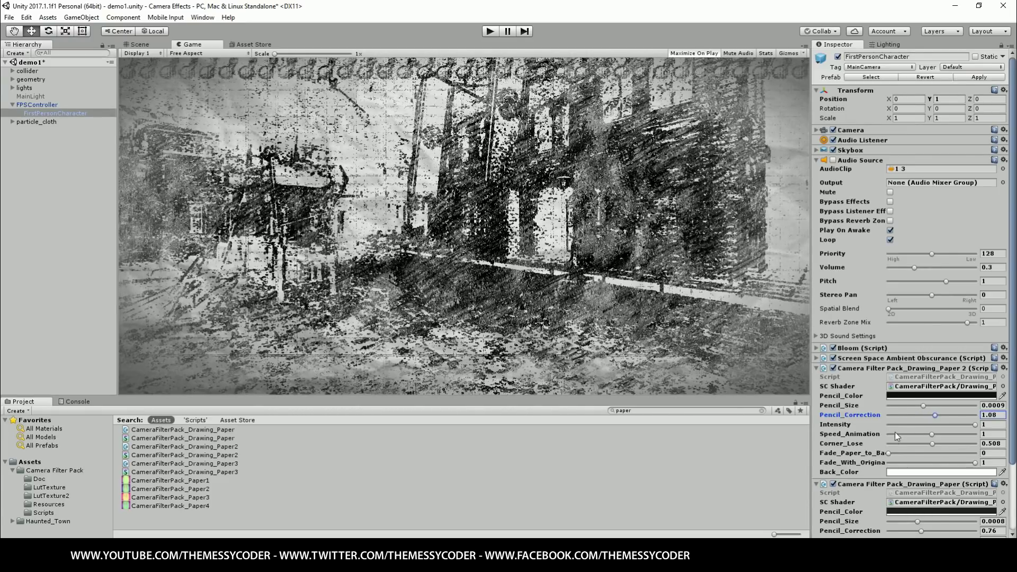
pyautogui.scroll(-3, 895, 434)
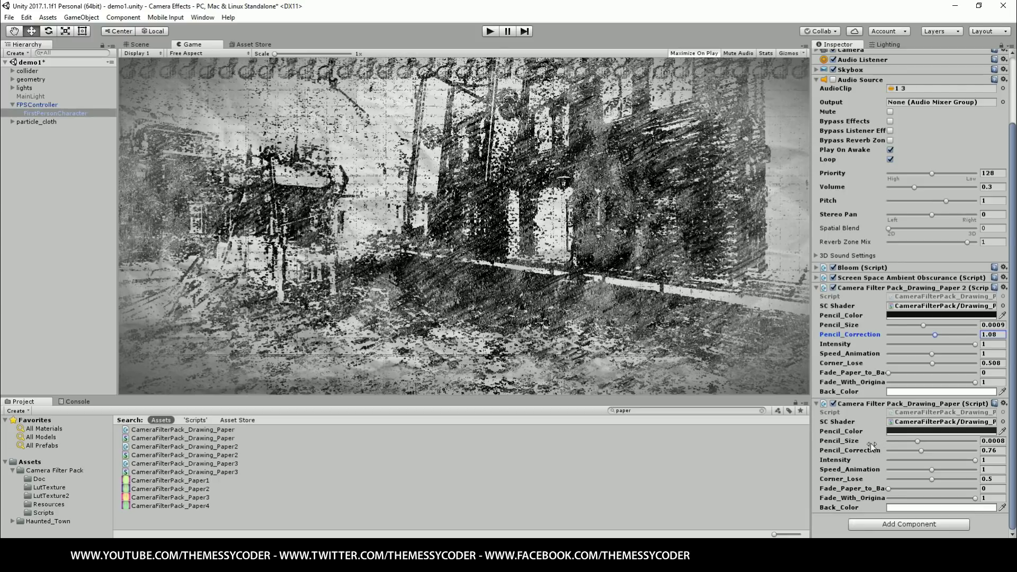
# Disable Drawing_Paper 2, raise Drawing_Paper's Pencil_Correction to 1.3, and preview the sketch in play mode.
pyautogui.click(834, 288)
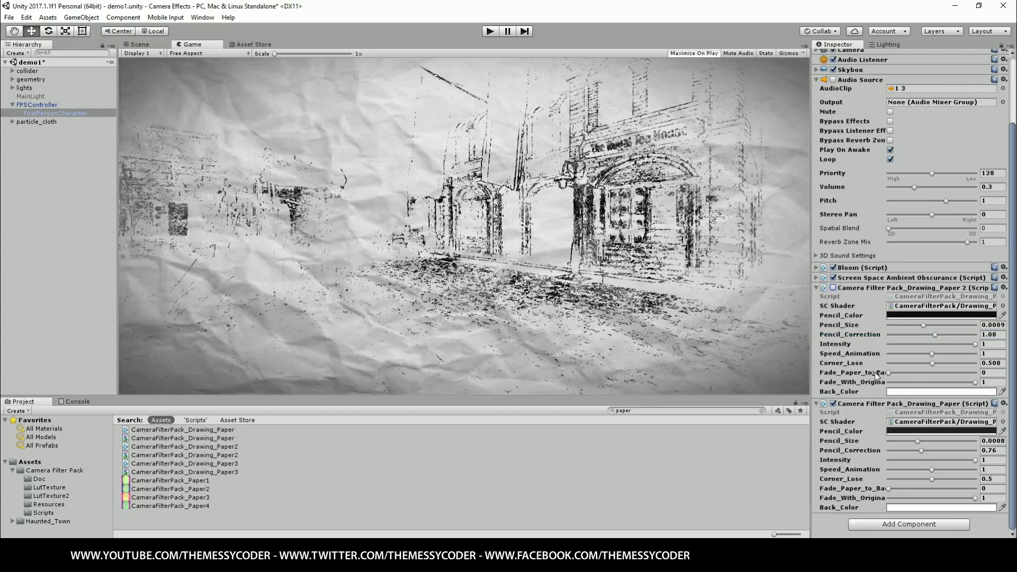
pyautogui.moveTo(923, 450)
pyautogui.mouseDown()
pyautogui.moveTo(943, 450)
pyautogui.moveTo(917, 443)
pyautogui.moveTo(943, 450)
pyautogui.moveTo(927, 479)
pyautogui.mouseUp()
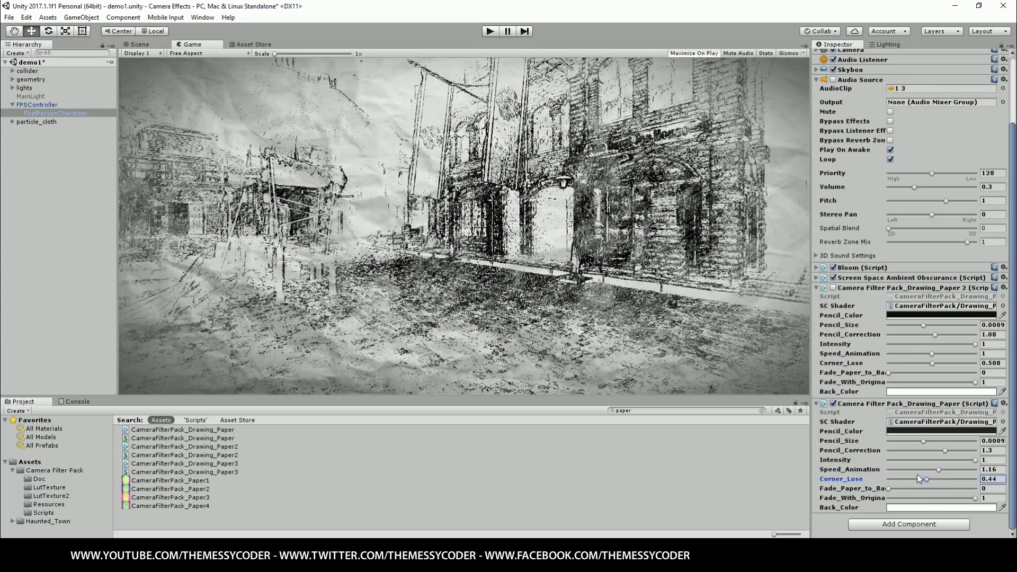
pyautogui.click(490, 32)
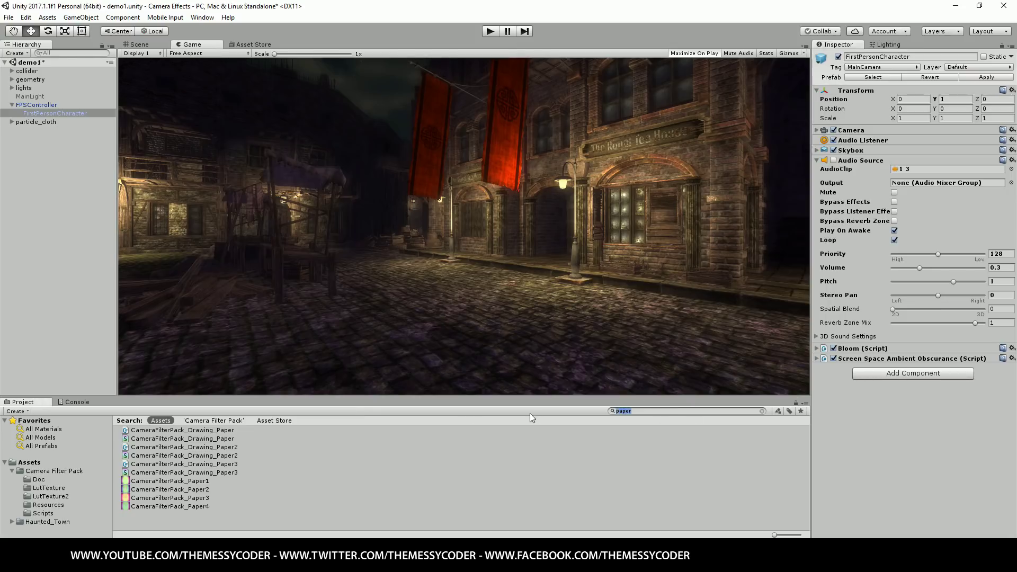
# Search 'arca', add TV_ARCADE_Fast to the camera, and preview the old-TV look in play mode.
pyautogui.write('arca')
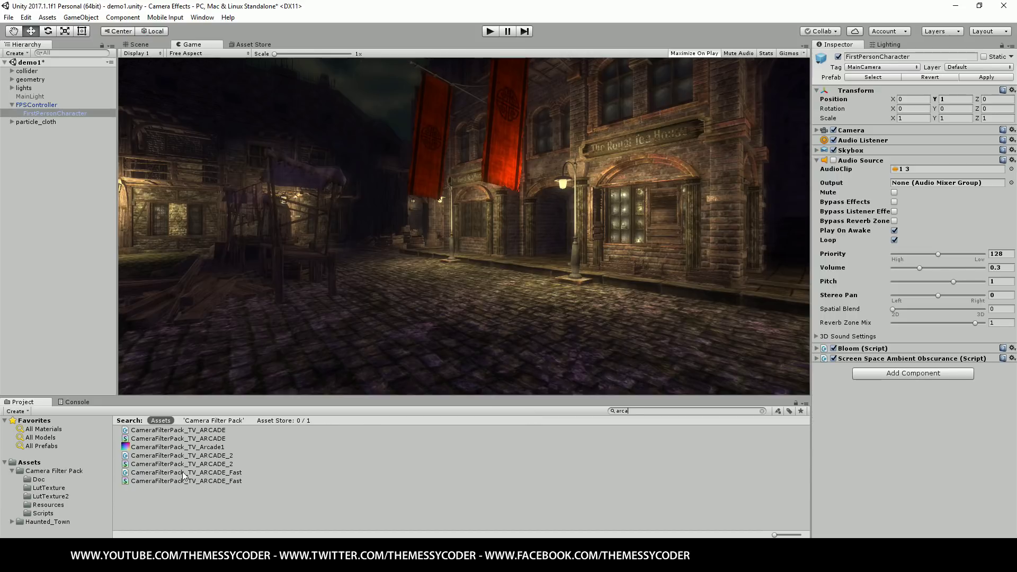
pyautogui.moveTo(182, 472); pyautogui.dragTo(927, 476)
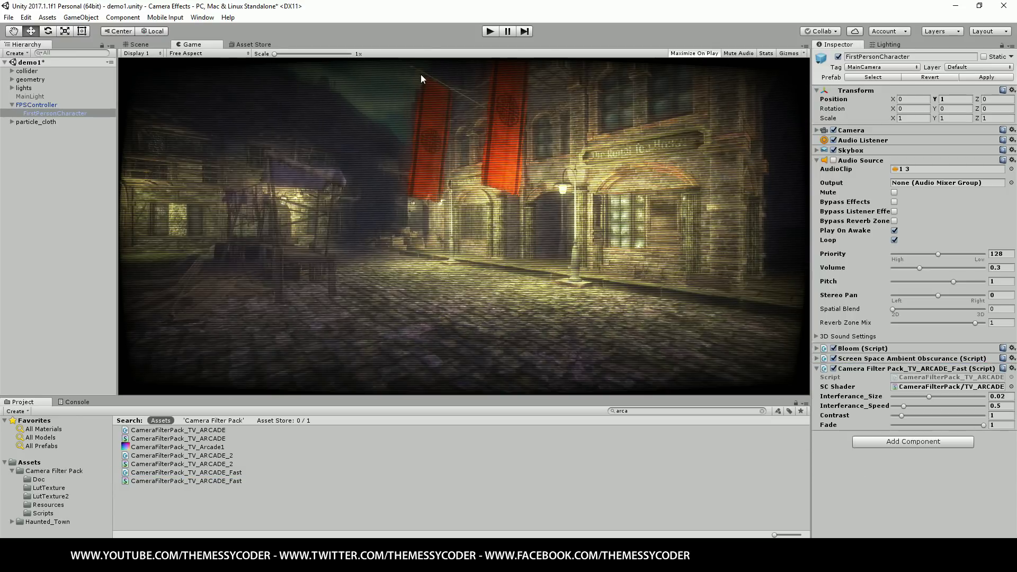
pyautogui.click(490, 31)
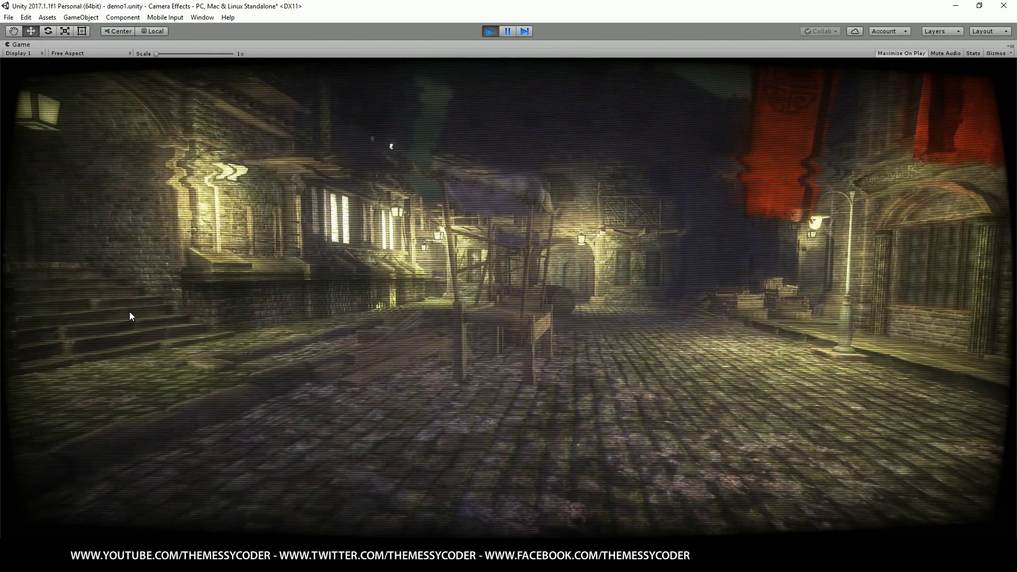
# Search 'blood', attach BloodOnScreen to FirstPersonCharacter, and play-test the dripping blood.
pyautogui.hotkey('ctrl', 'p')
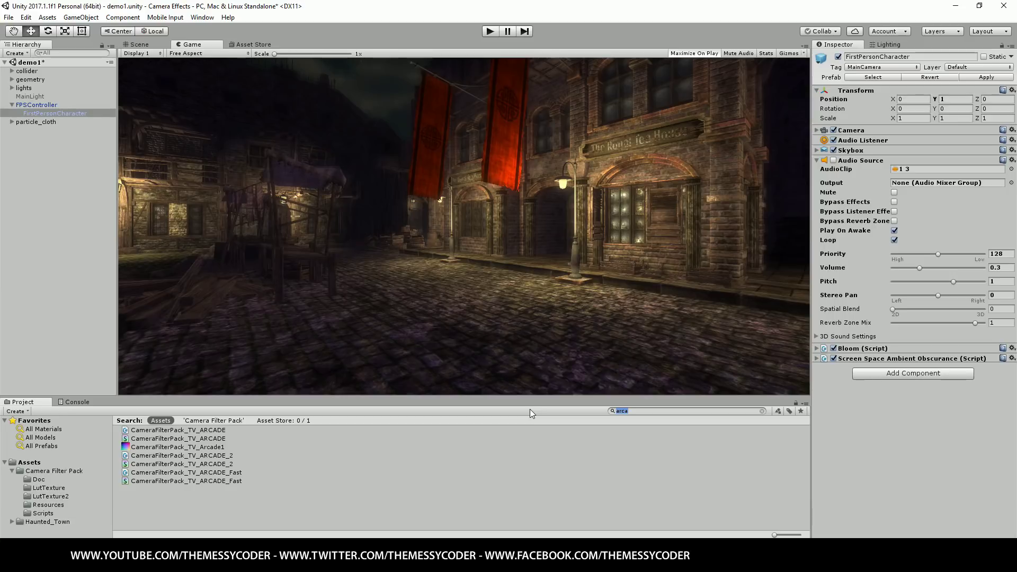
pyautogui.write('blood')
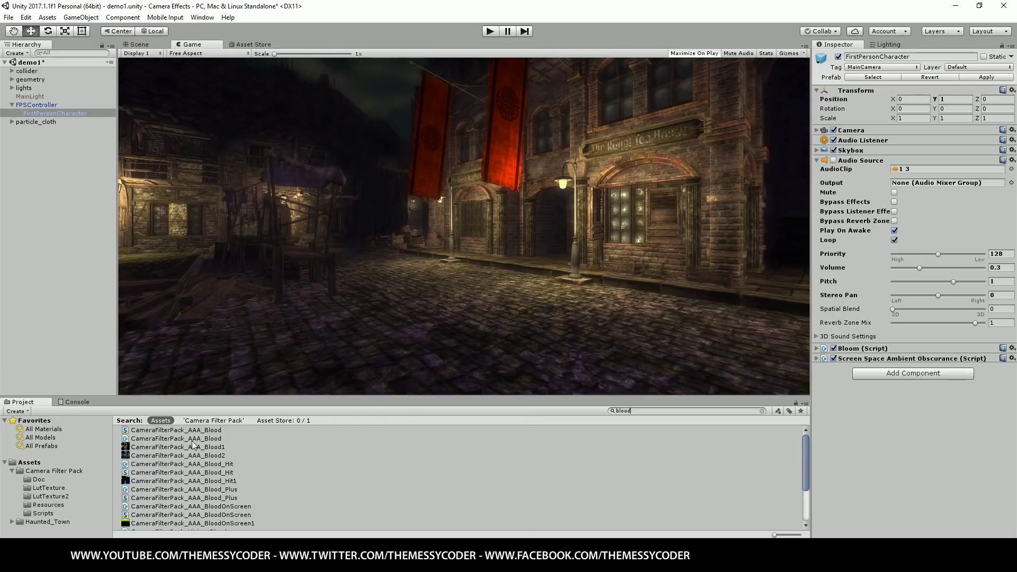
pyautogui.click(169, 439)
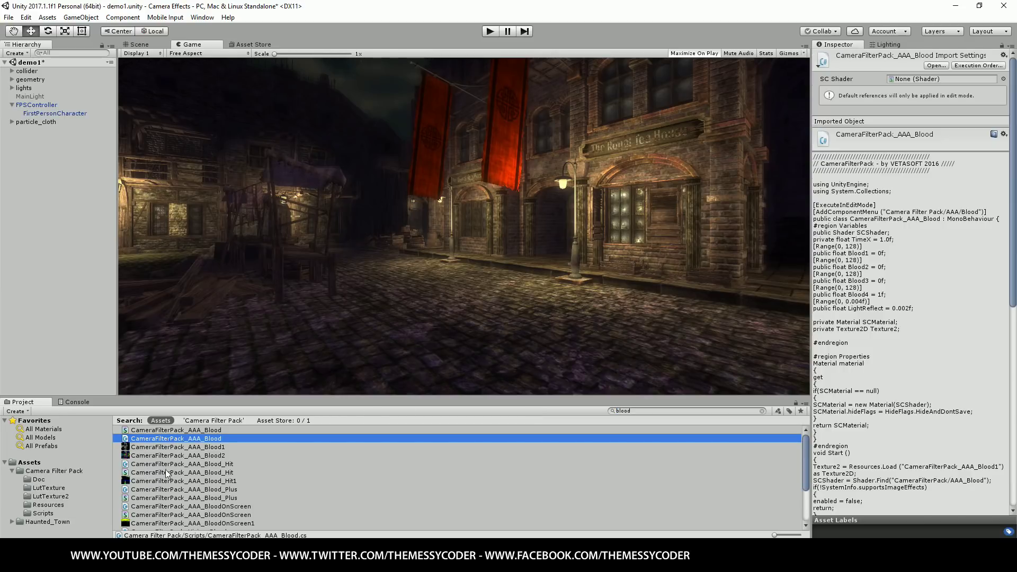
pyautogui.click(164, 507)
pyautogui.moveTo(159, 440); pyautogui.dragTo(53, 119)
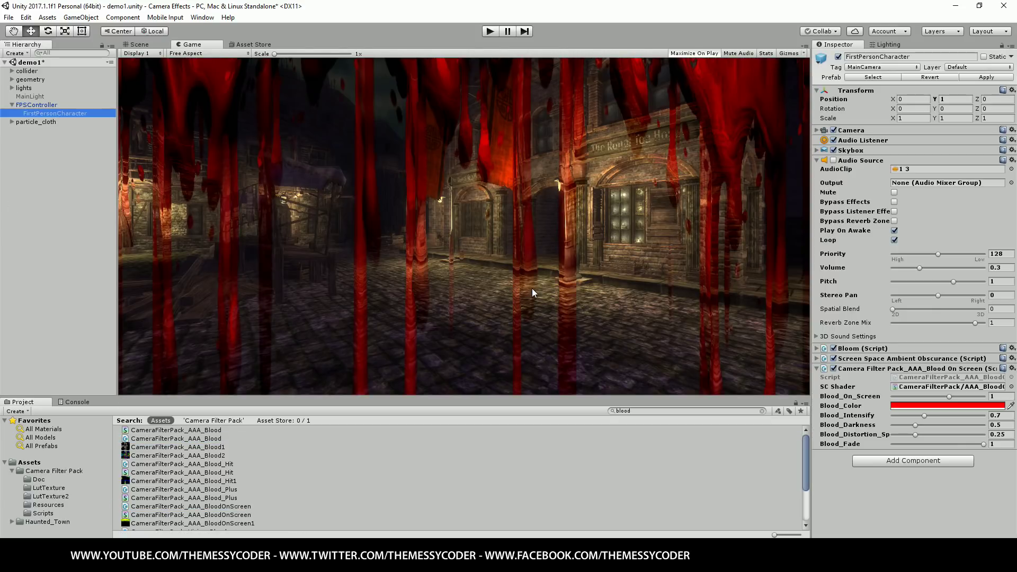
pyautogui.click(491, 31)
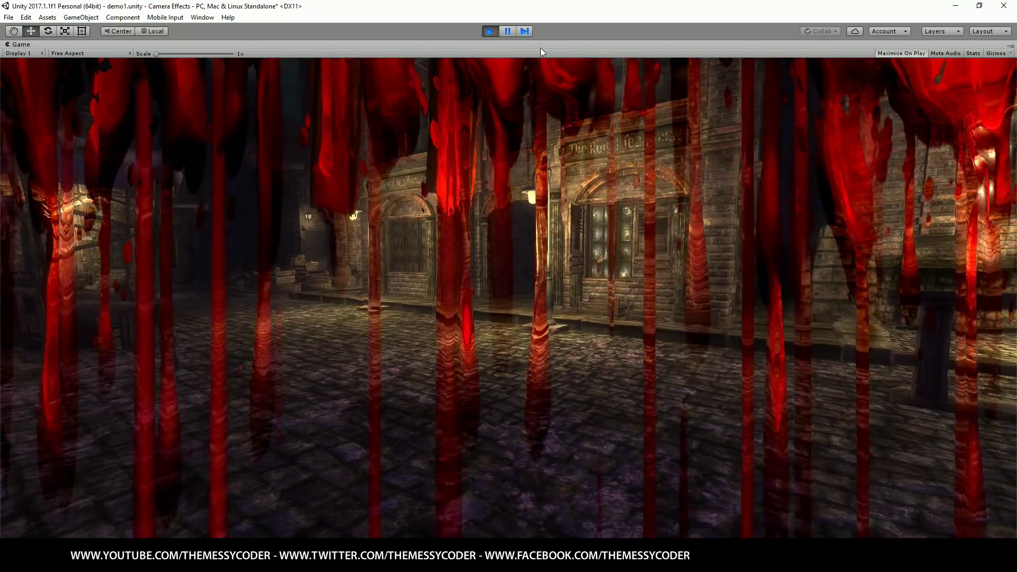
pyautogui.hotkey('ctrl', 'p')
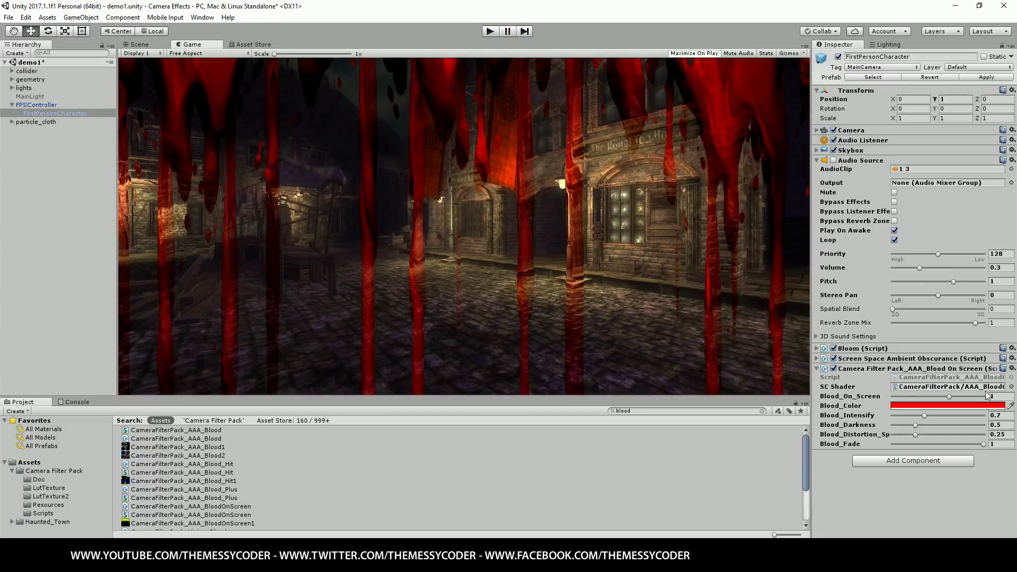
# Remove the Blood On Screen filter and add AAA_Blood_Plus to the camera.
pyautogui.click(1012, 370)
pyautogui.click(874, 409)
pyautogui.hotkey('ctrl', 'f')
pyautogui.moveTo(204, 490); pyautogui.dragTo(922, 370)
# Try Blood_1 at 0.488 and the Blood_12 splatter, returning both to 0.
pyautogui.click(932, 397)
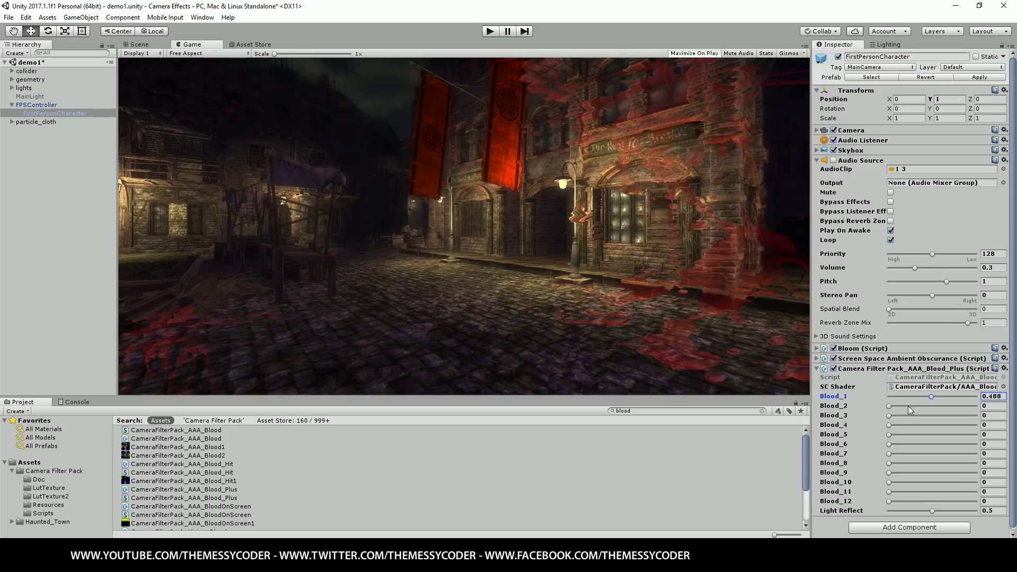
pyautogui.scroll(-1, 908, 406)
pyautogui.moveTo(932, 395); pyautogui.dragTo(862, 447)
pyautogui.moveTo(897, 499)
pyautogui.mouseDown()
pyautogui.moveTo(955, 499)
pyautogui.moveTo(878, 498)
pyautogui.mouseUp()
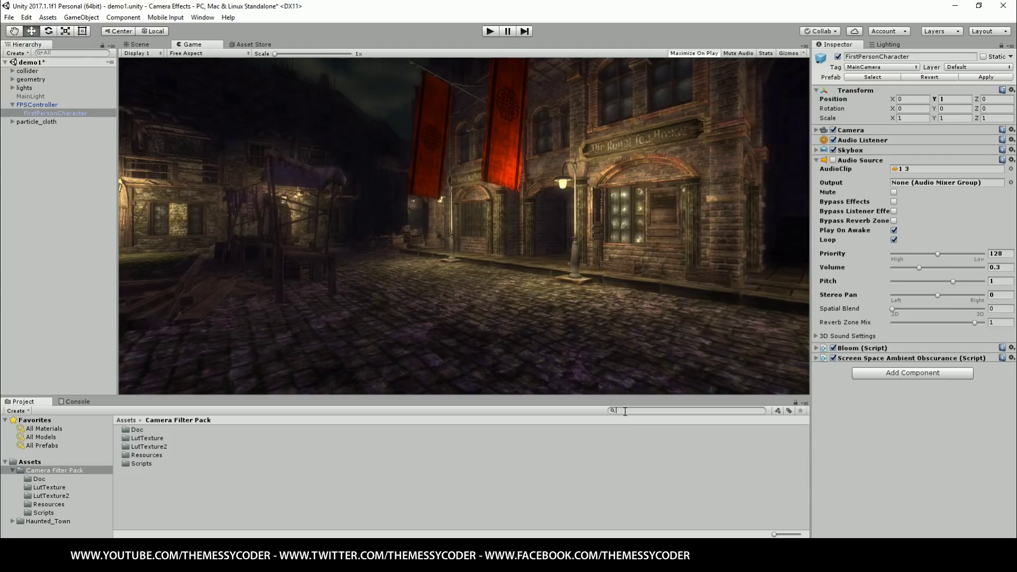
# Search 'nig', add Night Vision FX, and try the Classic, Full, Sharp and Low_Light presets.
pyautogui.write('night')
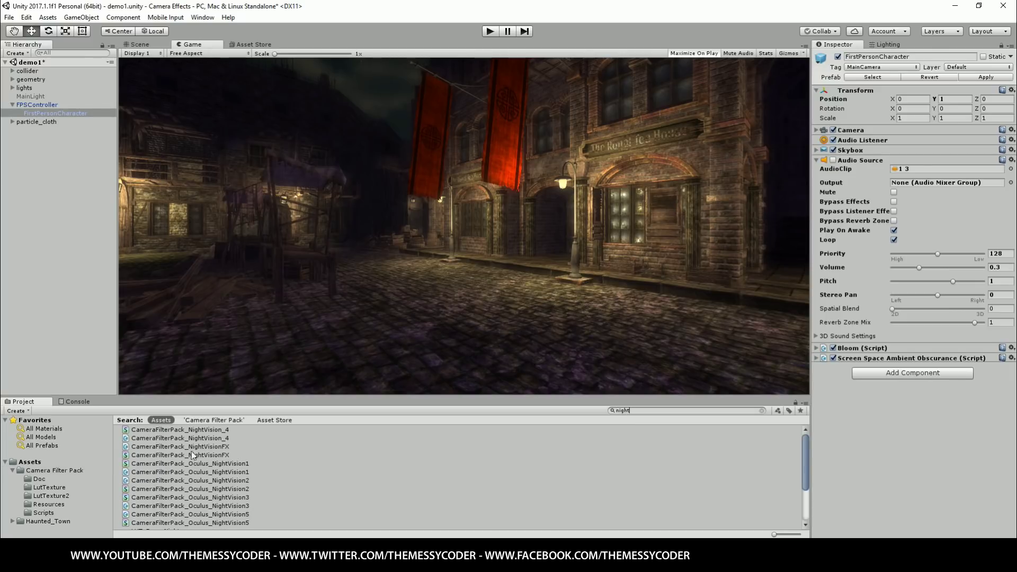
pyautogui.moveTo(180, 448); pyautogui.dragTo(904, 454)
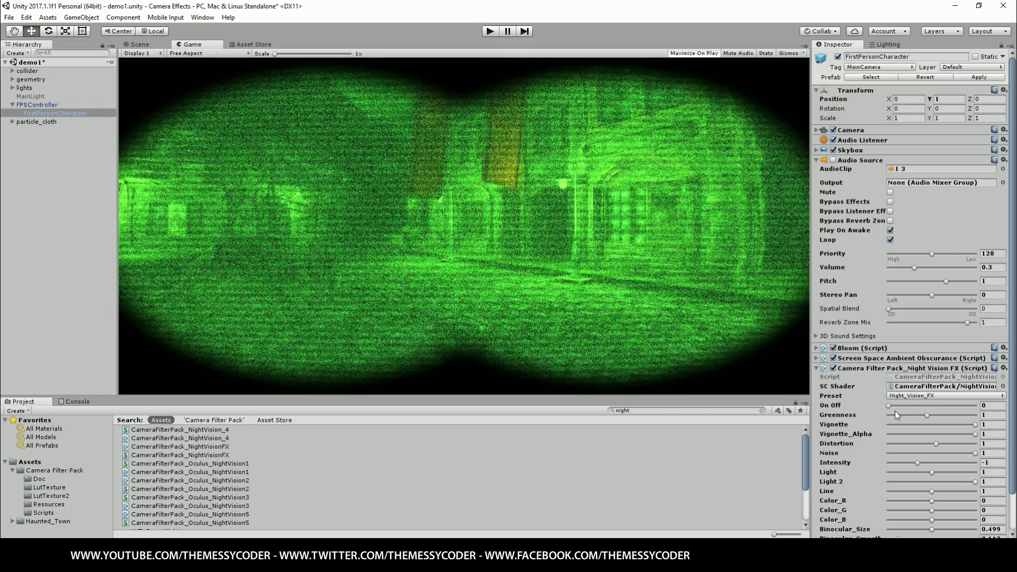
pyautogui.click(936, 396)
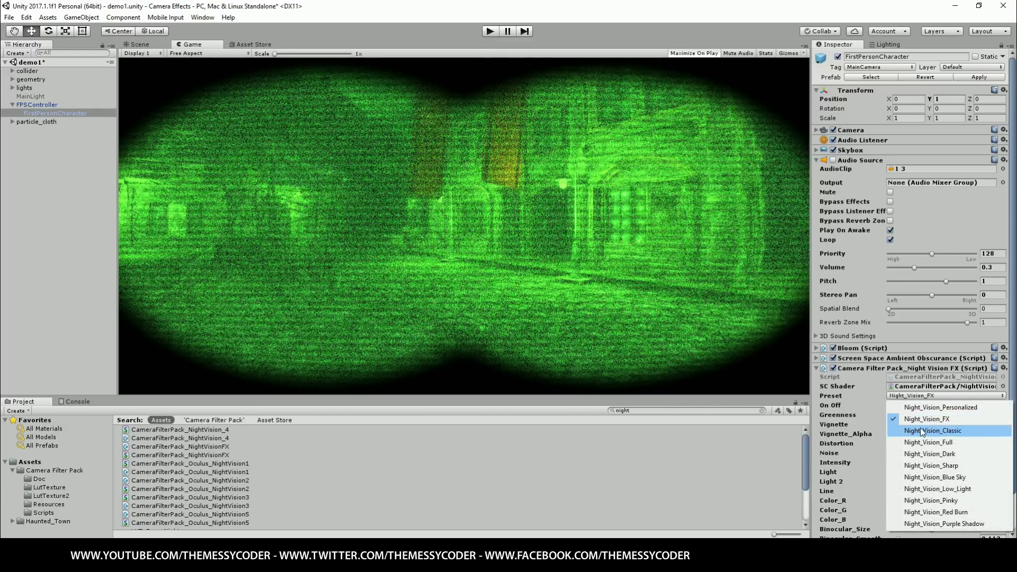
pyautogui.click(920, 428)
pyautogui.click(908, 397)
pyautogui.click(923, 440)
pyautogui.click(915, 396)
pyautogui.click(924, 463)
pyautogui.click(920, 398)
pyautogui.click(926, 484)
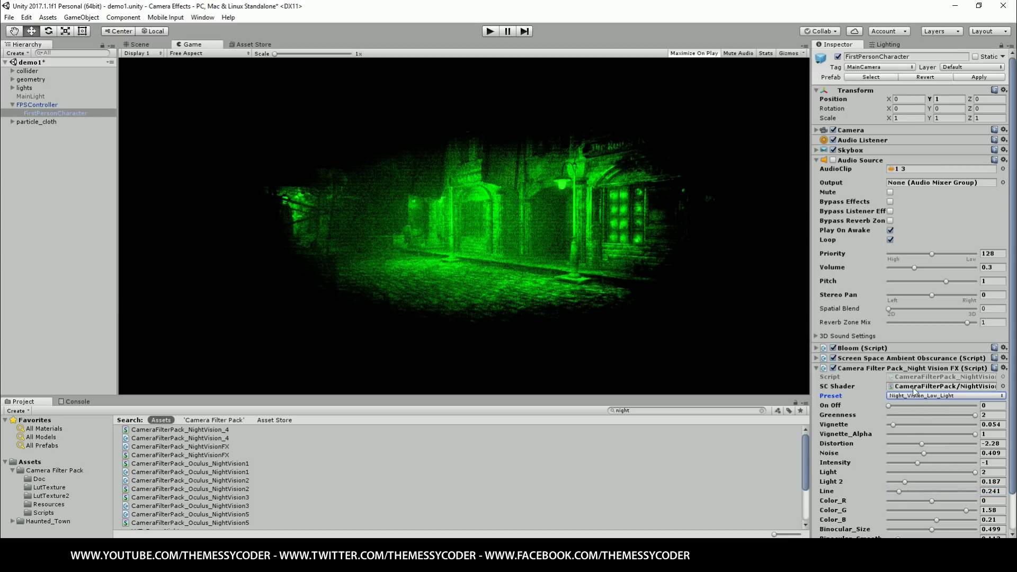
# Try the Purple Shadow and Personalized presets, settle on Night_Vision_Classic, and start play mode.
pyautogui.click(913, 396)
pyautogui.click(928, 514)
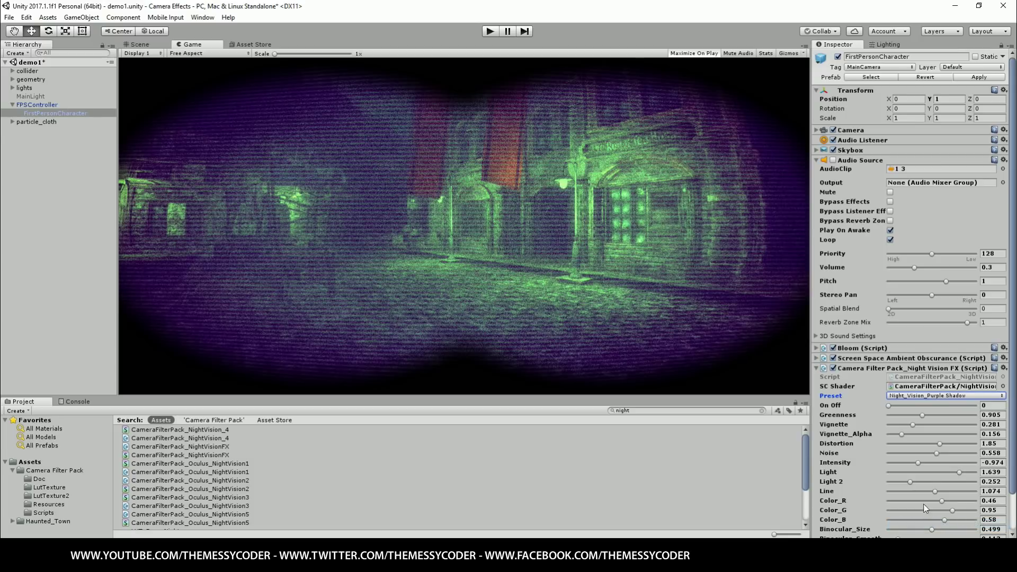
pyautogui.click(916, 396)
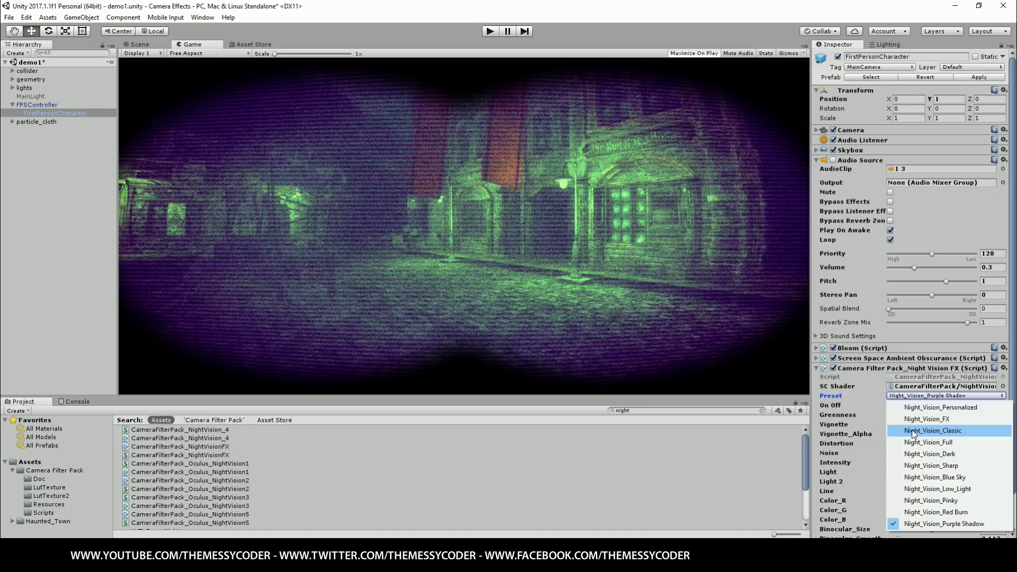
pyautogui.click(913, 407)
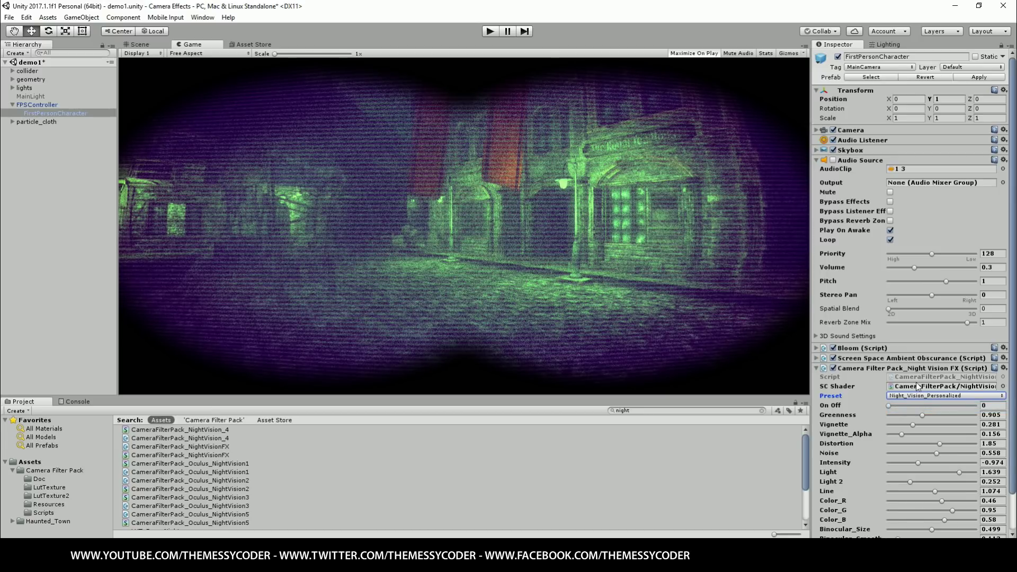
pyautogui.click(920, 396)
pyautogui.click(926, 430)
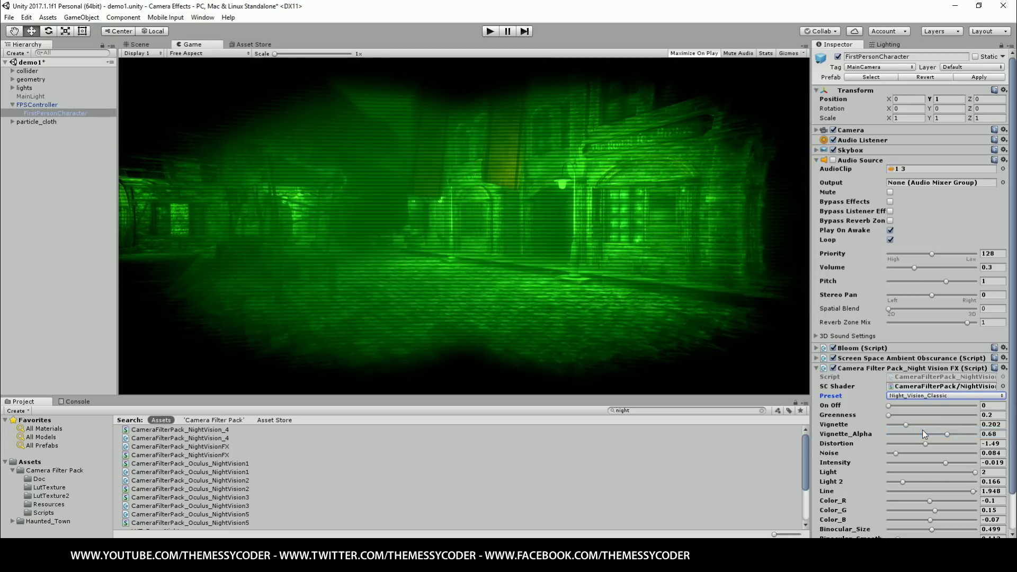
pyautogui.click(490, 30)
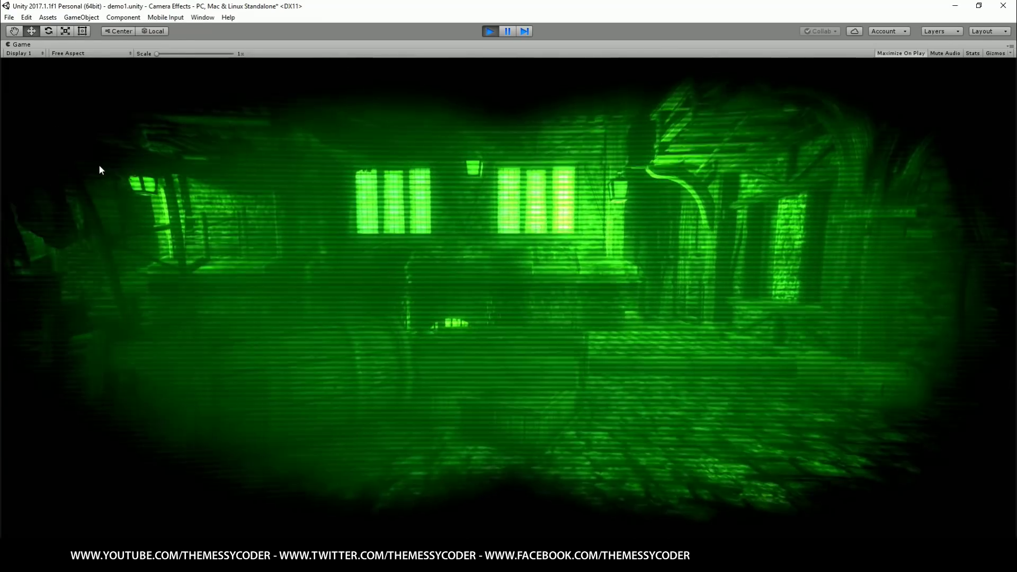
# Stop play mode and remove the Night Vision FX filter from the camera.
pyautogui.hotkey('ctrl', 'p')
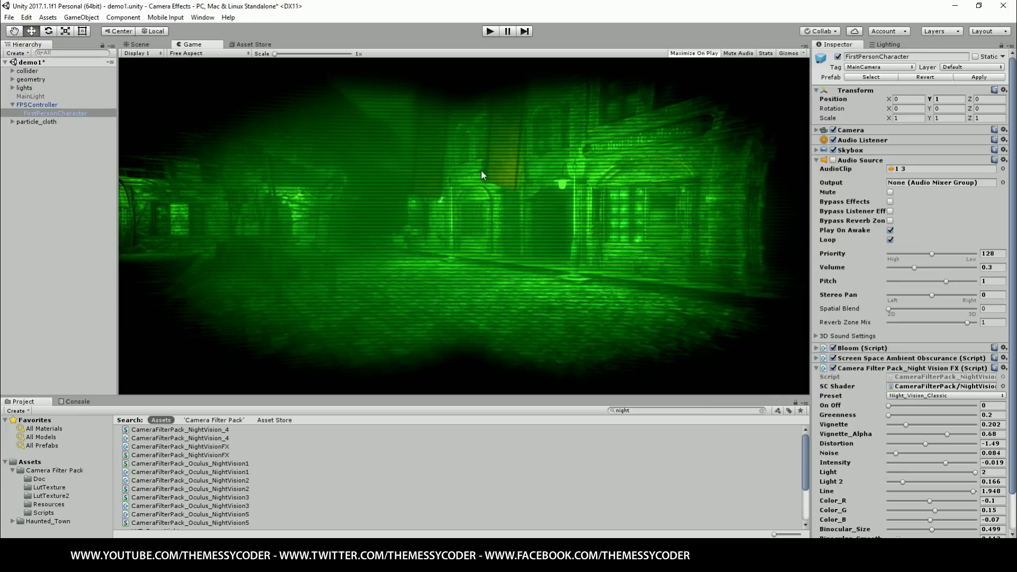
pyautogui.click(1004, 370)
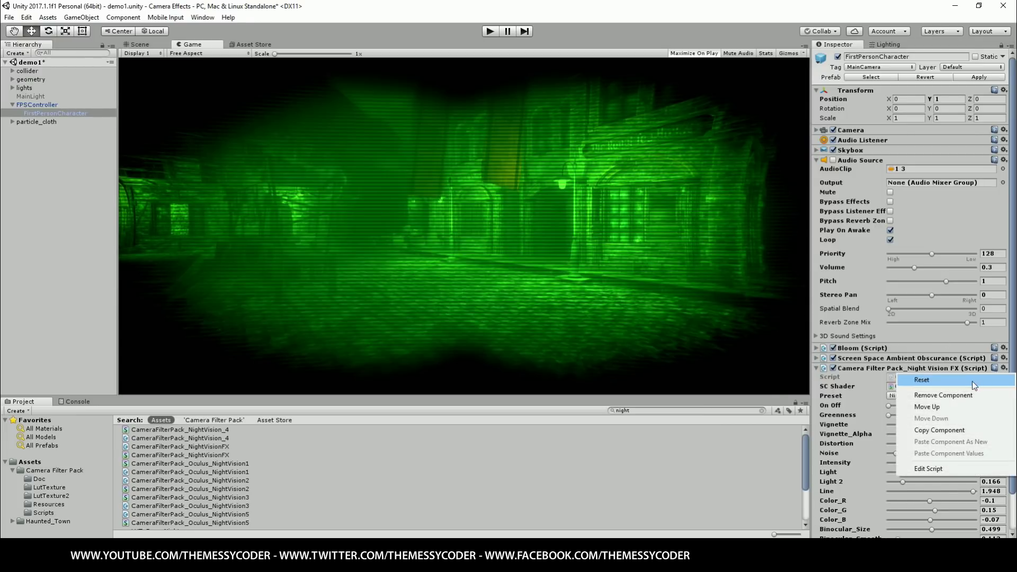
pyautogui.click(959, 396)
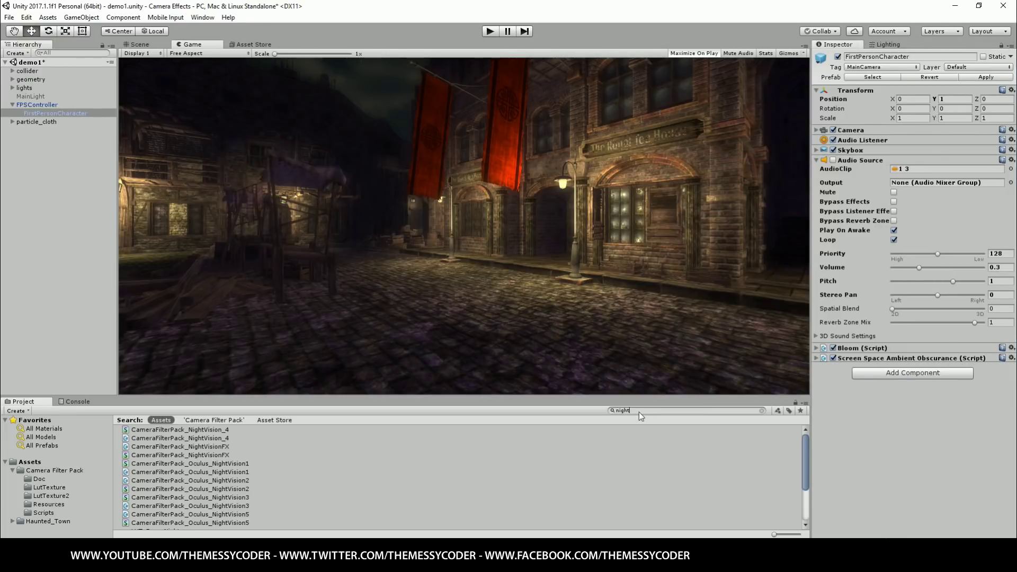
# Search 'distor', add Distortion_Dream and Distortion_Wave_Horizontal, and switch the wave filter off.
pyautogui.write('distor')
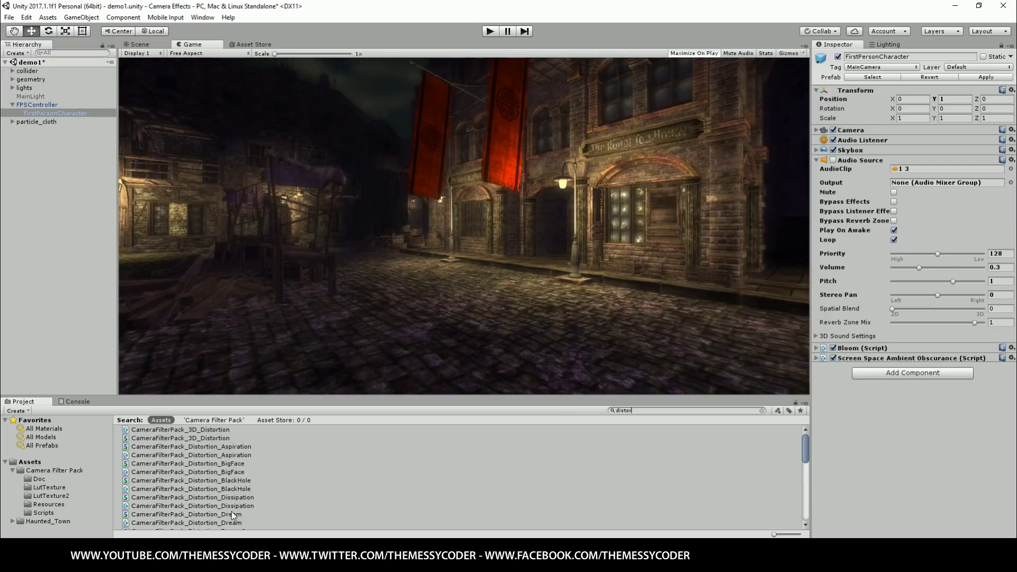
pyautogui.scroll(-2, 229, 493)
pyautogui.moveTo(229, 492)
pyautogui.mouseDown()
pyautogui.moveTo(931, 470)
pyautogui.moveTo(838, 450)
pyautogui.mouseUp()
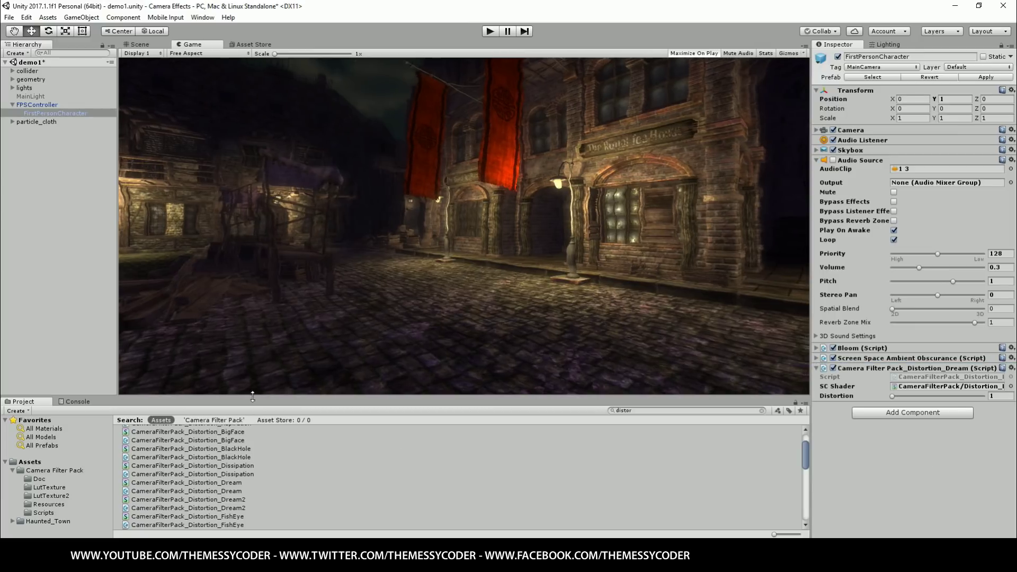
pyautogui.scroll(-5, 237, 472)
pyautogui.scroll(-5, 234, 474)
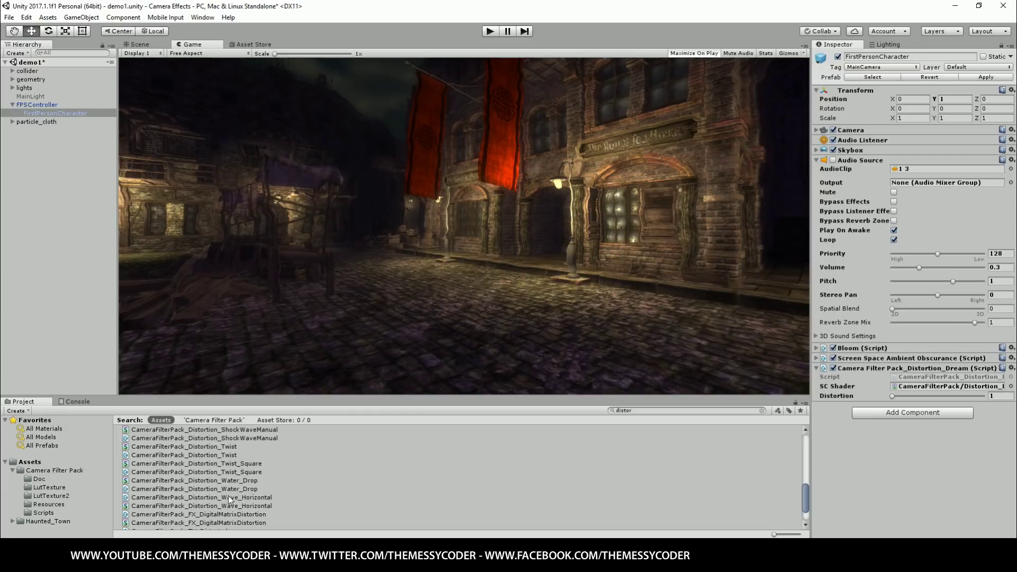
pyautogui.moveTo(205, 498); pyautogui.dragTo(846, 414)
pyautogui.click(833, 408)
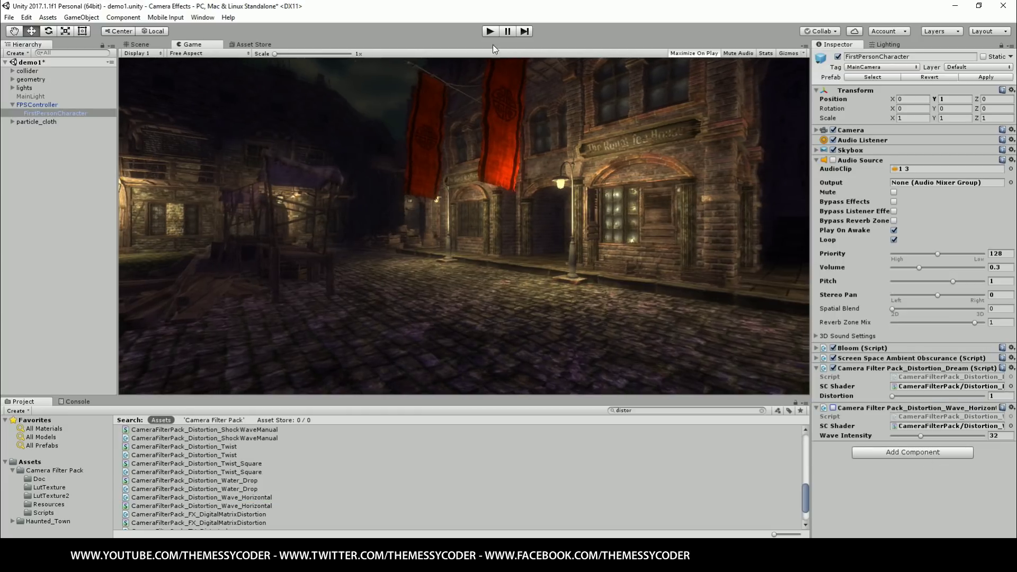
# Preview the Dream distortion in play mode while walking down the street.
pyautogui.click(488, 31)
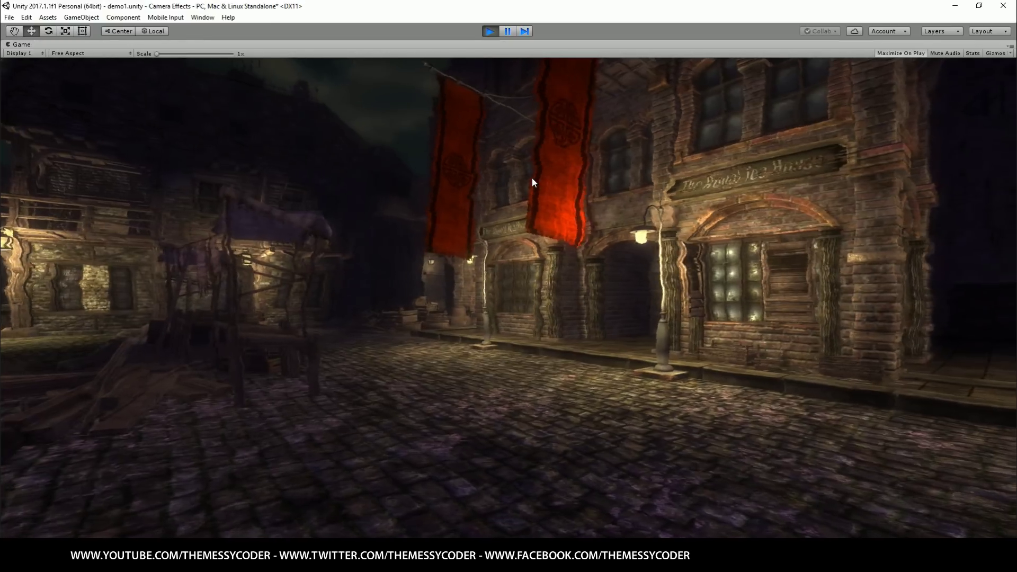
pyautogui.press('w')
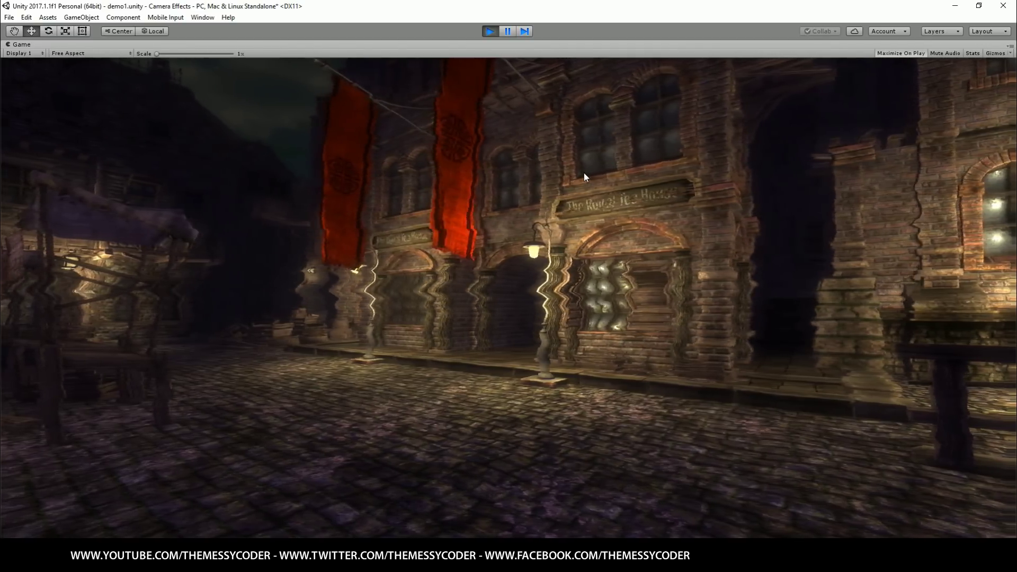
pyautogui.hotkey('ctrl', 'p')
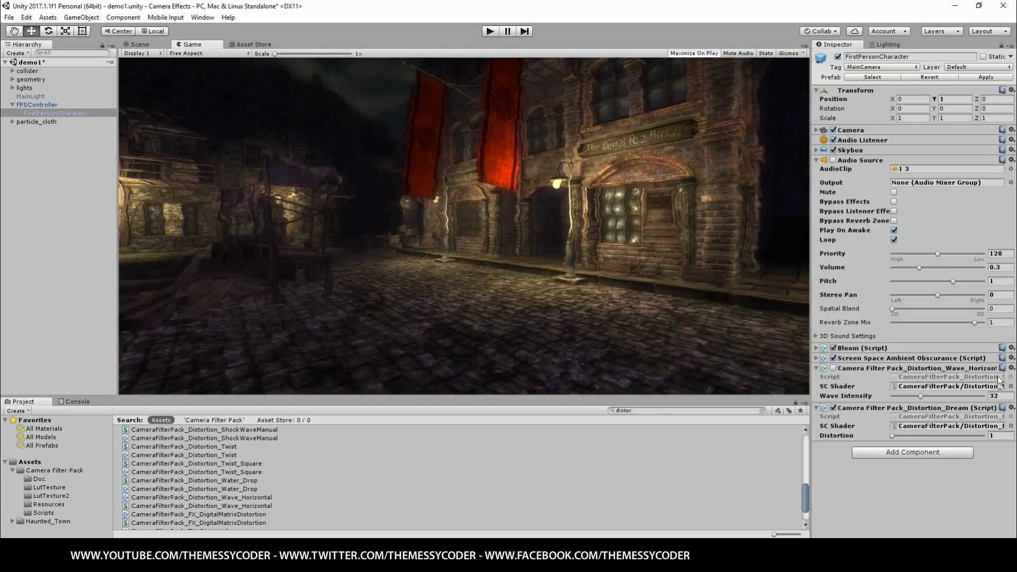
# Remove Distortion_Dream, re-enable Distortion_Wave_Horizontal, and lower its Wave Intensity from 32 to 15.3.
pyautogui.click(1012, 408)
pyautogui.click(973, 431)
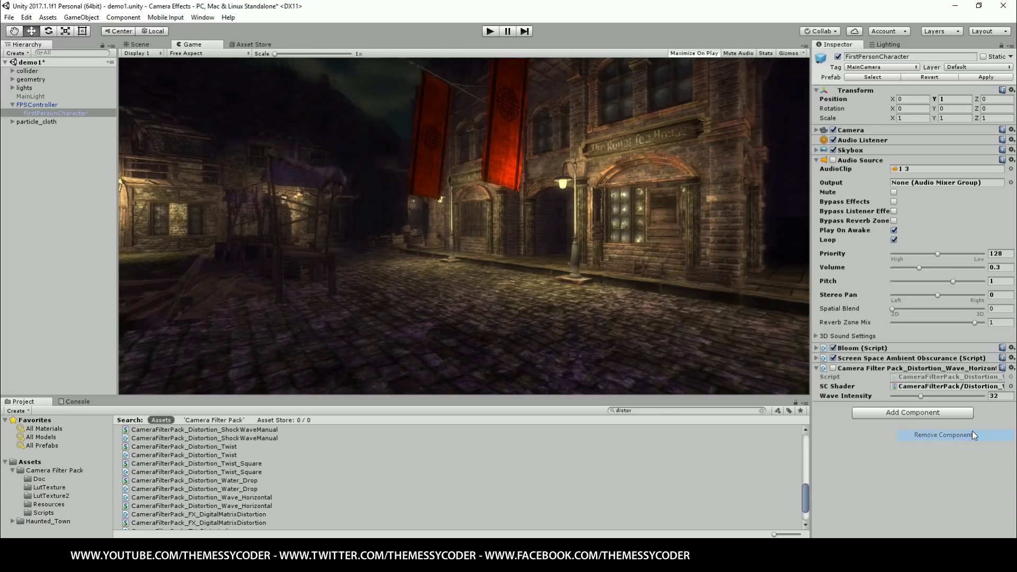
pyautogui.click(823, 369)
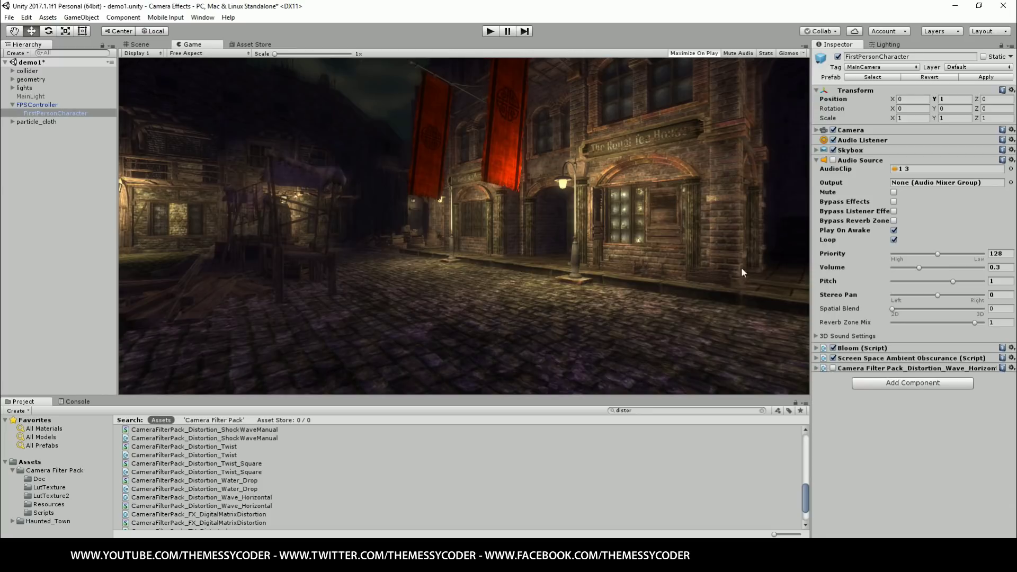
pyautogui.click(833, 368)
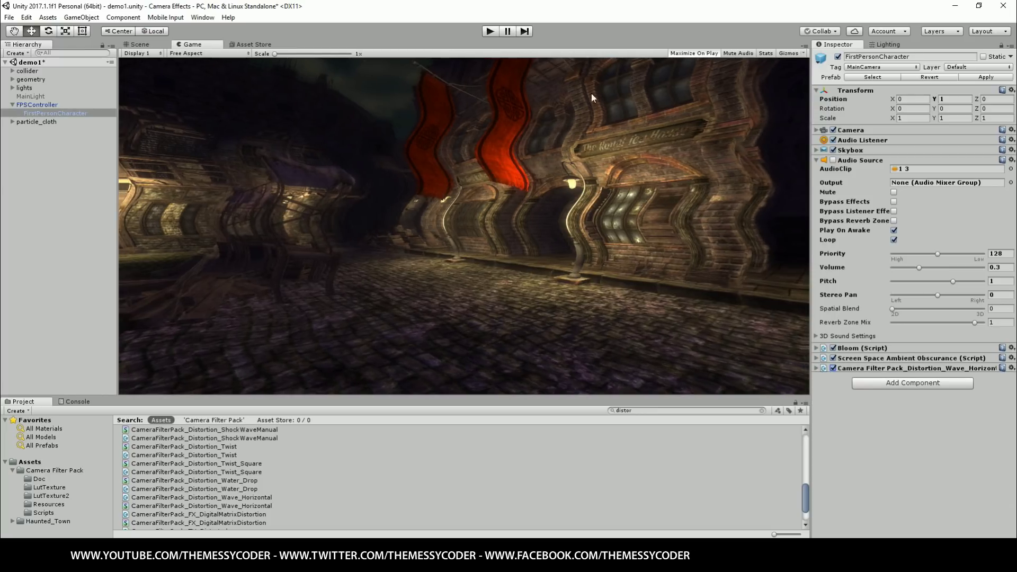
pyautogui.click(818, 369)
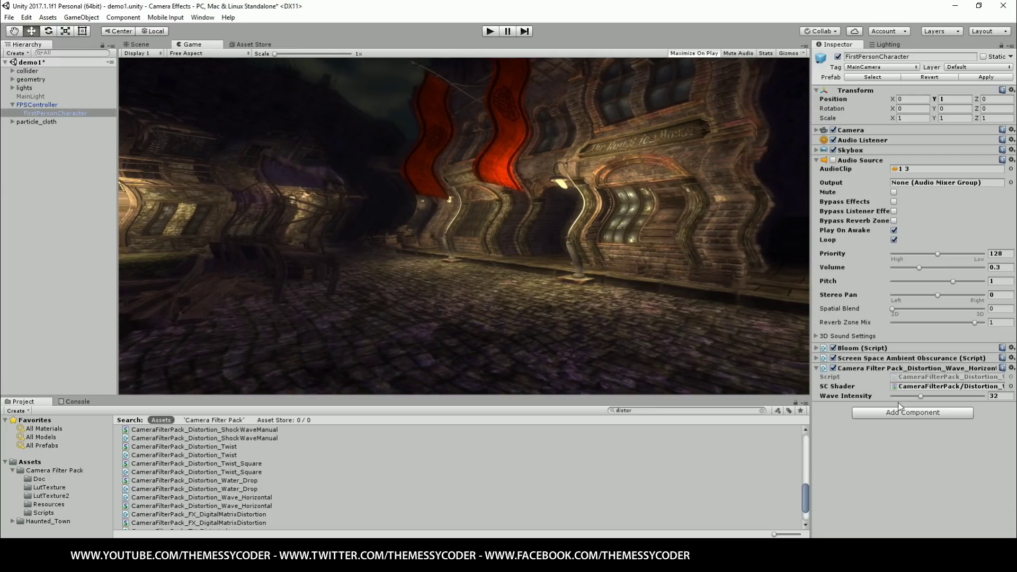
pyautogui.moveTo(920, 397); pyautogui.dragTo(906, 396)
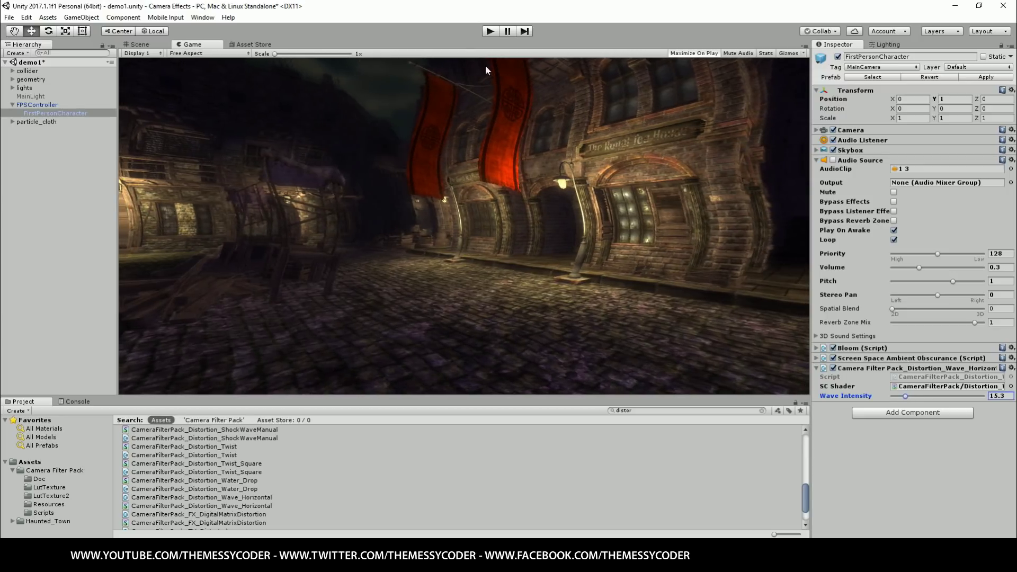
# Preview the wave distortion in play mode, then remove the wave filter.
pyautogui.click(492, 31)
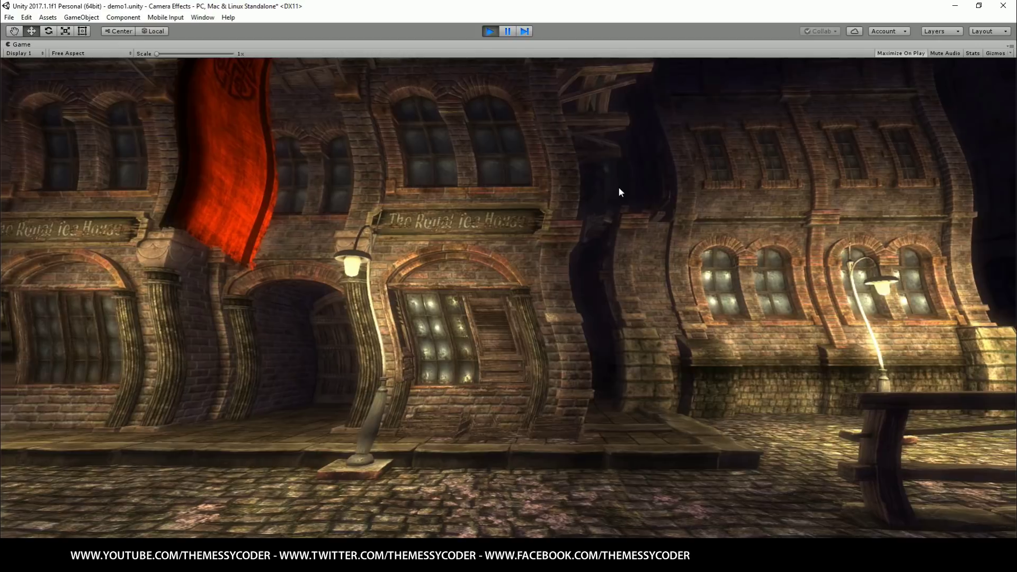
pyautogui.hotkey('ctrl', 'p')
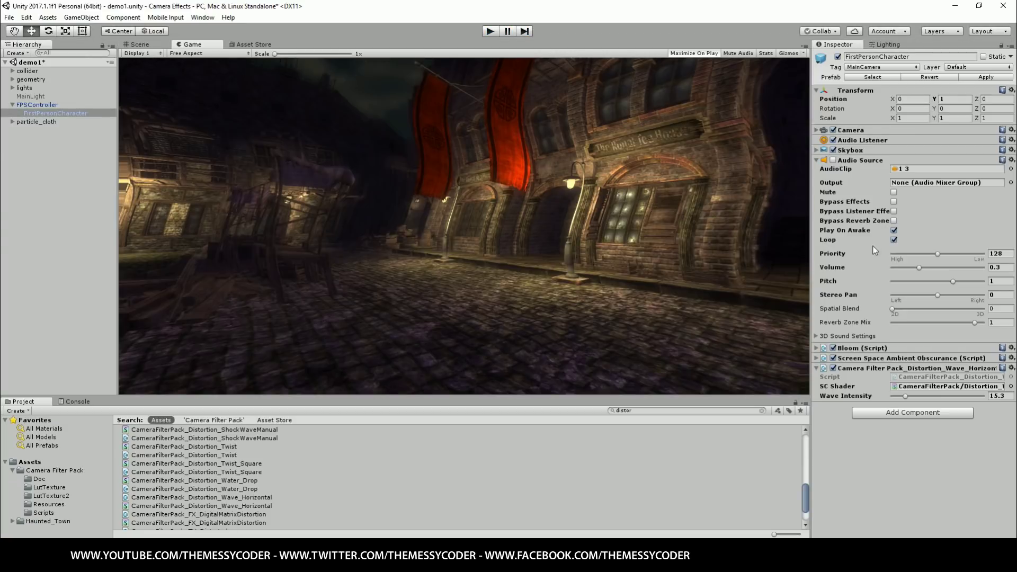
pyautogui.click(1009, 373)
pyautogui.click(971, 394)
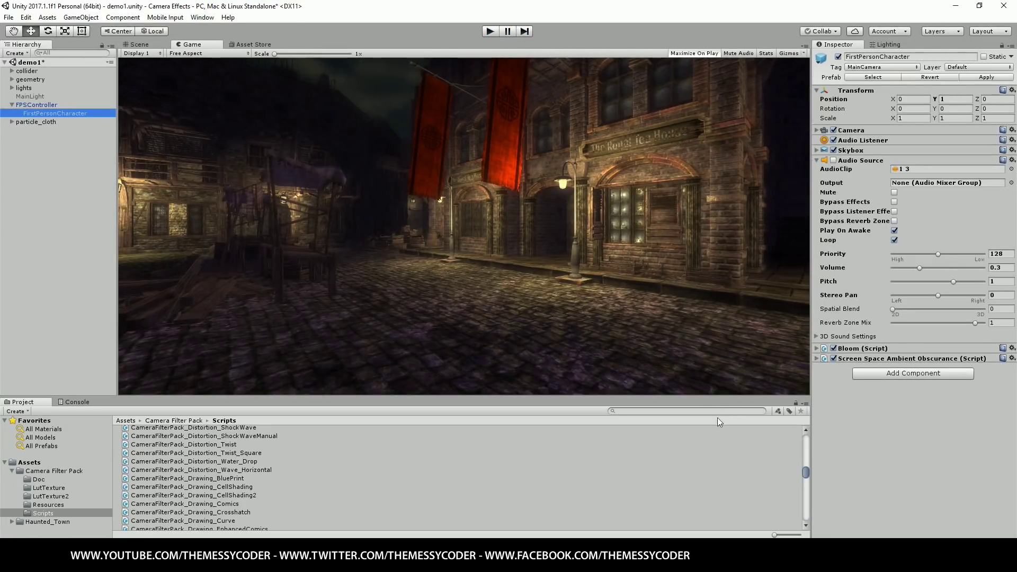
# Search 'print', add CameraFilterPack_Drawing_BluePrint to the camera, and preview it in play mode.
pyautogui.click(707, 408)
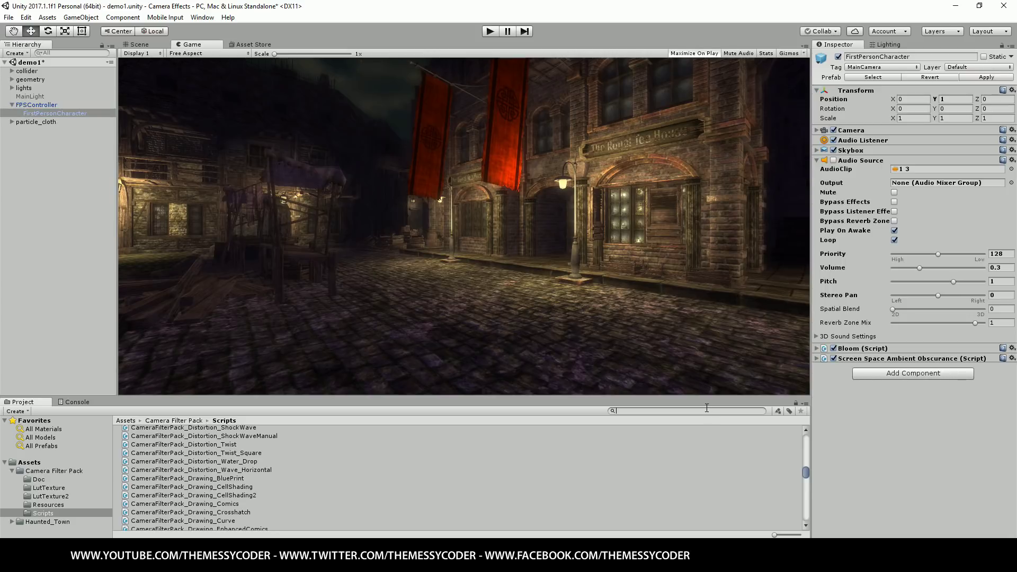
pyautogui.write('print')
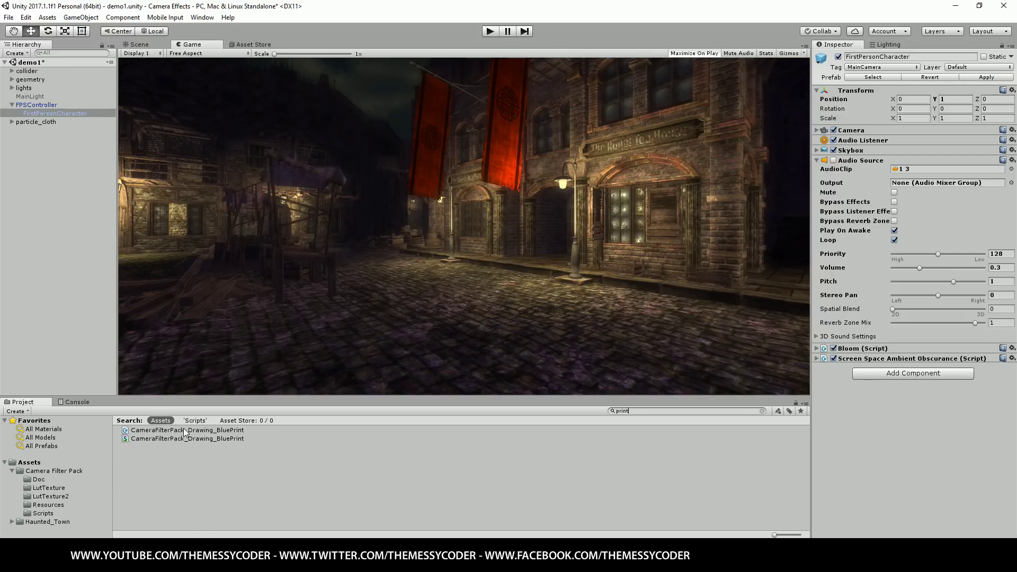
pyautogui.moveTo(183, 430); pyautogui.dragTo(918, 456)
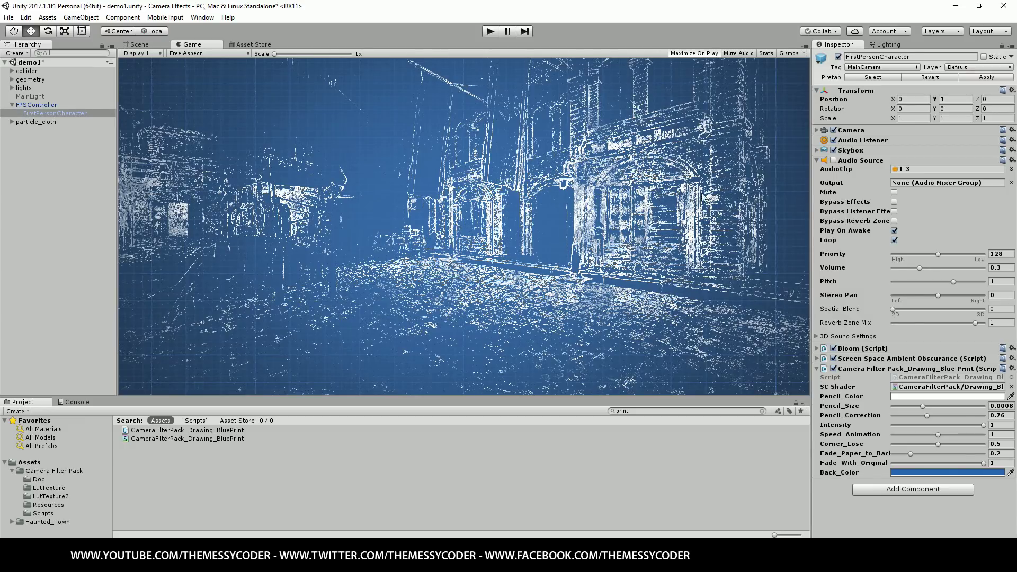
pyautogui.click(490, 32)
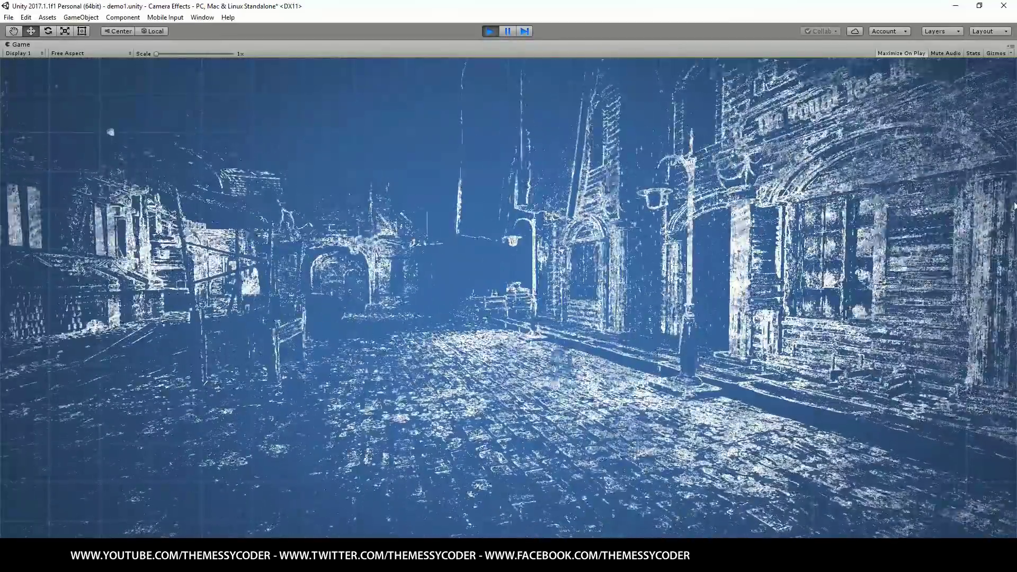
pyautogui.hotkey('ctrl', 'p')
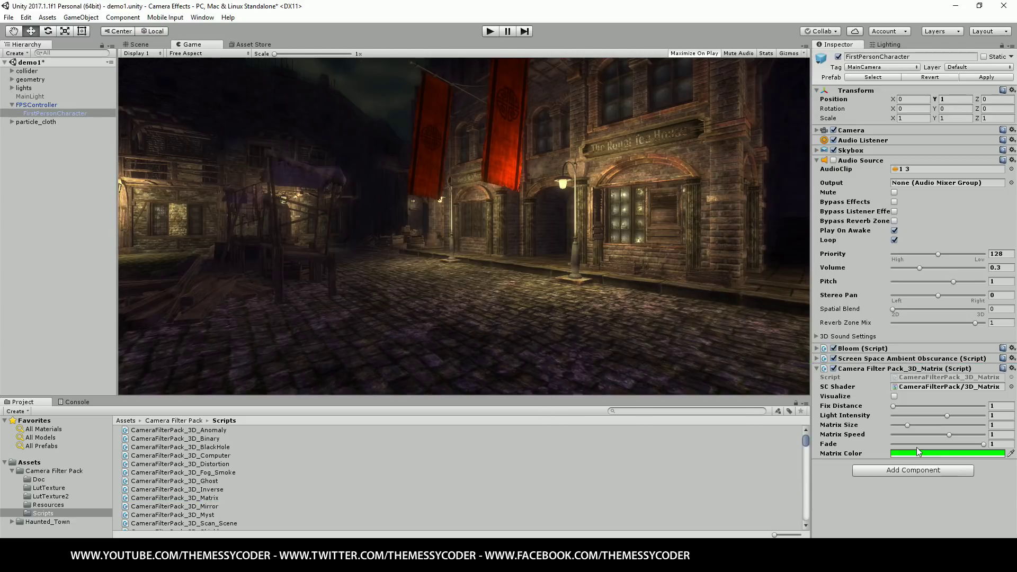
# Add CameraFilterPack_3D_Matrix to the camera and play the scene as green code rain.
pyautogui.moveTo(331, 494); pyautogui.dragTo(920, 452)
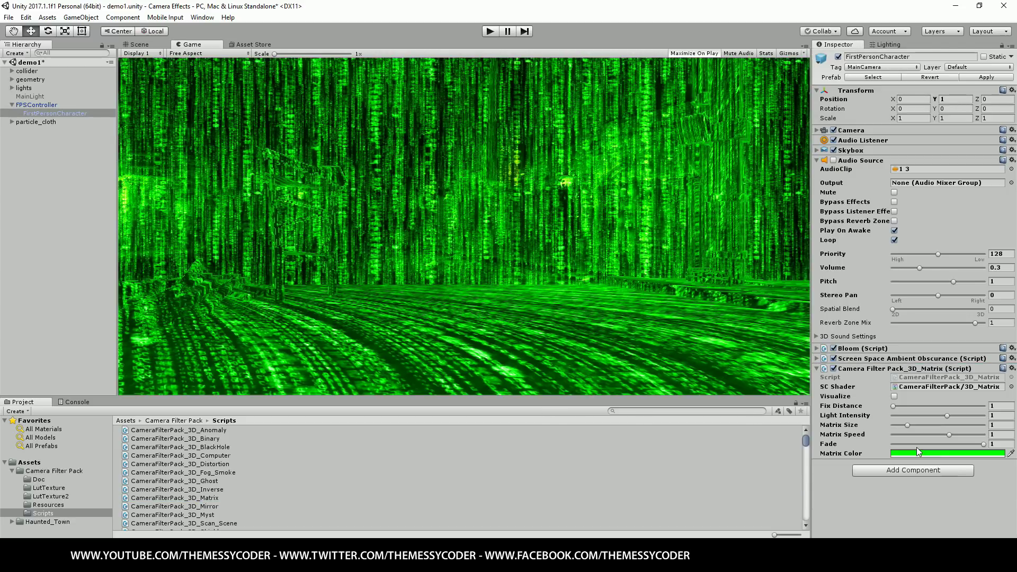
pyautogui.click(489, 32)
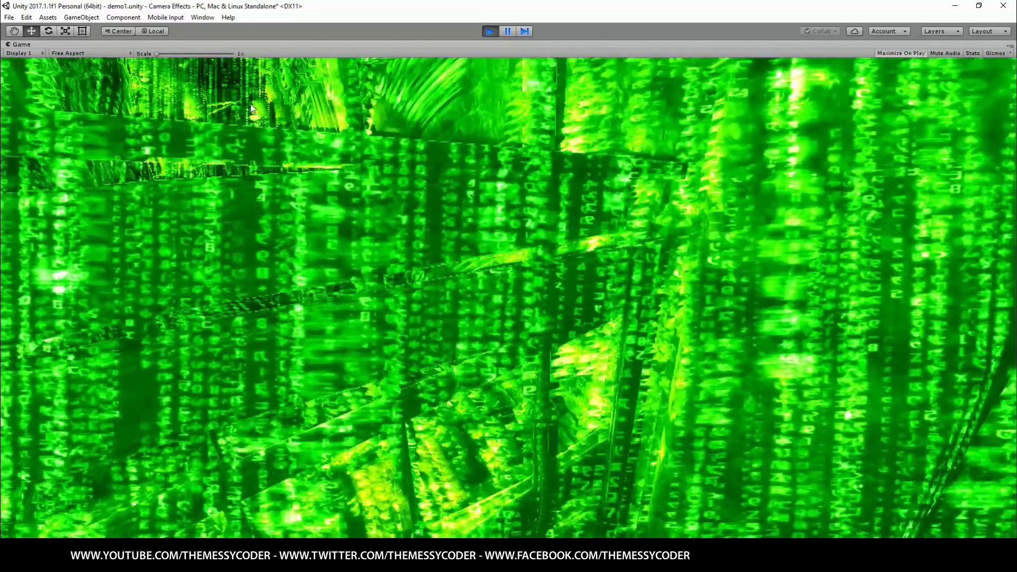
# Add the Super Hexagon filter, raise Hexa Size from 2.5 to 3.52 and make the hexagons more opaque.
pyautogui.hotkey('ctrl', 'p')
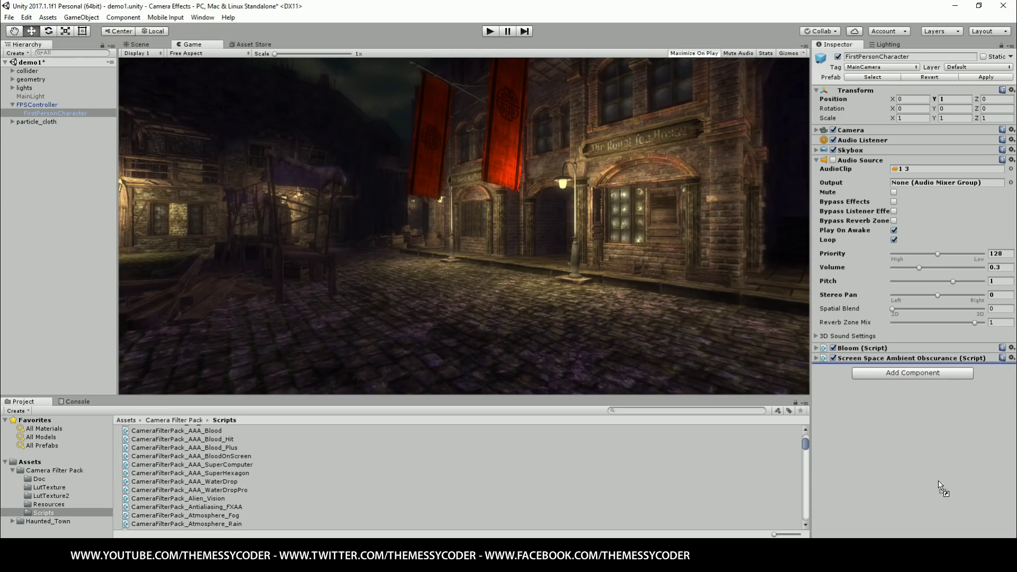
pyautogui.moveTo(939, 482); pyautogui.dragTo(939, 481)
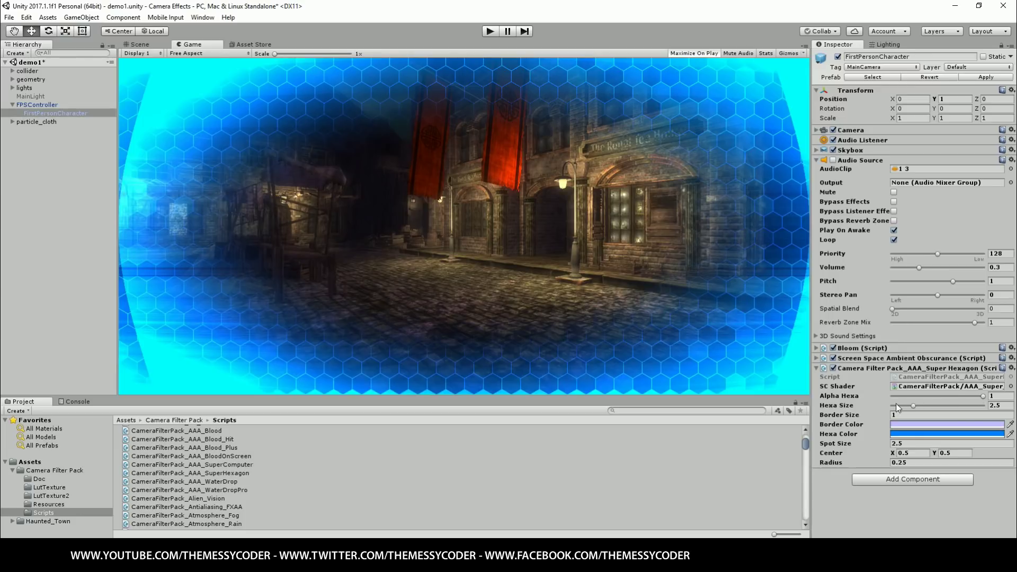
pyautogui.moveTo(912, 408)
pyautogui.mouseDown()
pyautogui.moveTo(932, 406)
pyautogui.moveTo(905, 404)
pyautogui.mouseUp()
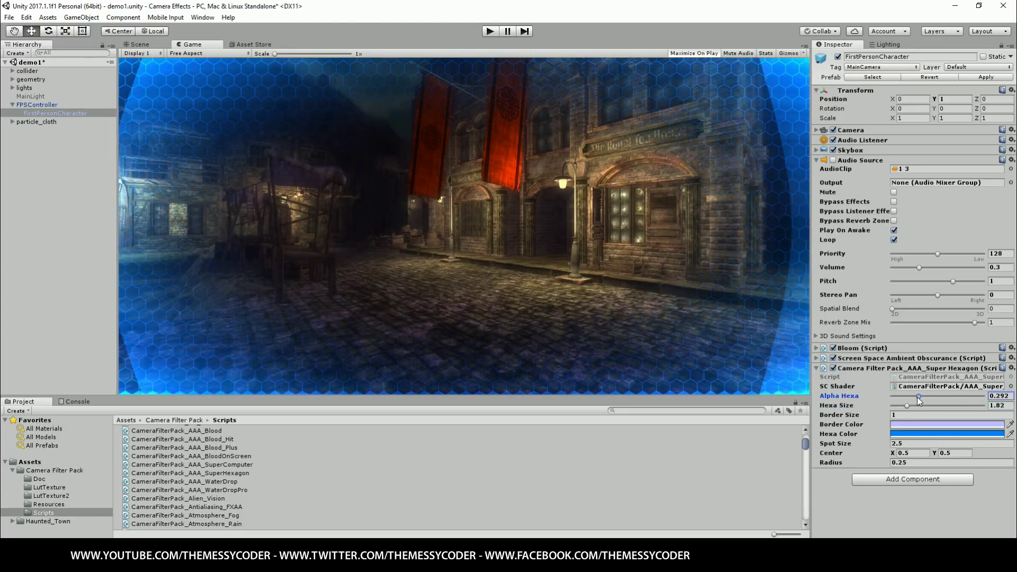
pyautogui.moveTo(919, 401); pyautogui.dragTo(920, 401)
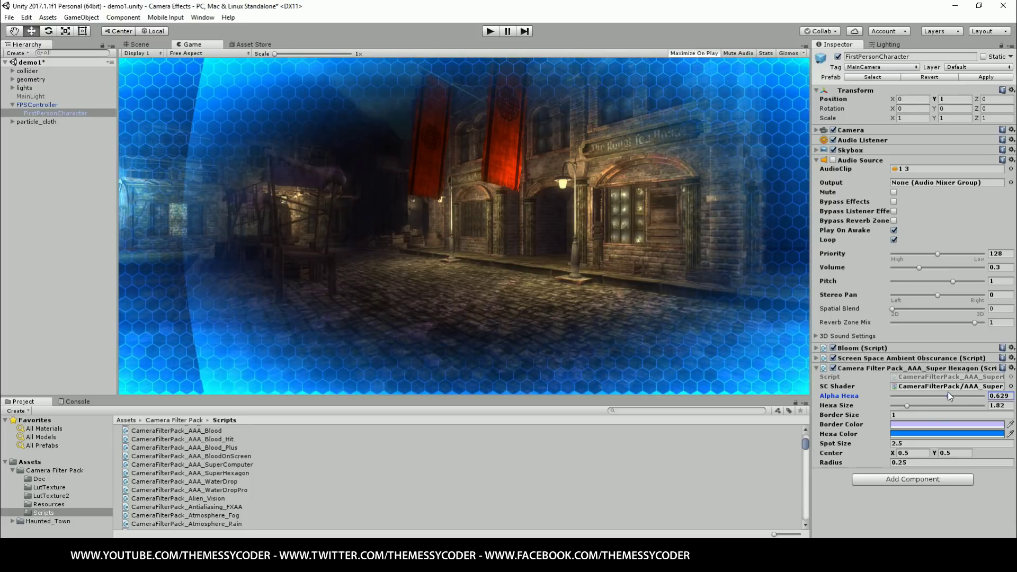
pyautogui.moveTo(948, 392); pyautogui.dragTo(945, 396)
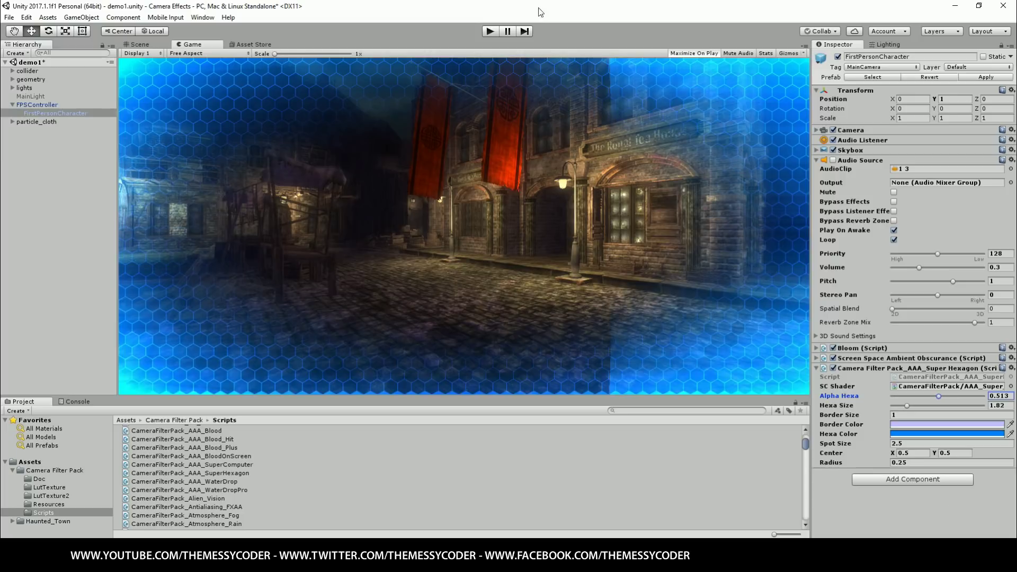
# Preview the hexagon effect in play mode, then remove the Super Hexagon filter.
pyautogui.click(491, 33)
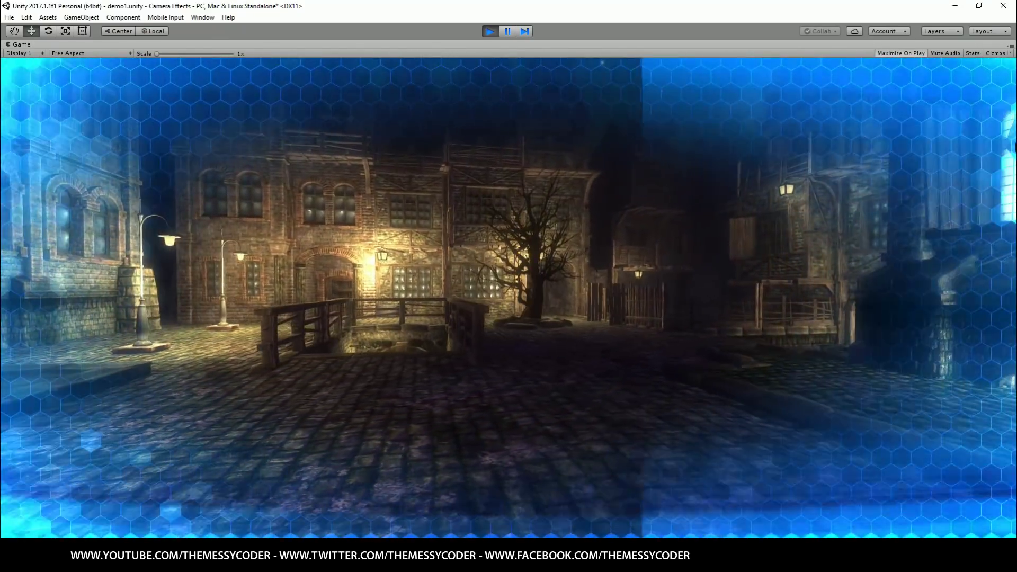
pyautogui.hotkey('ctrl', 'p')
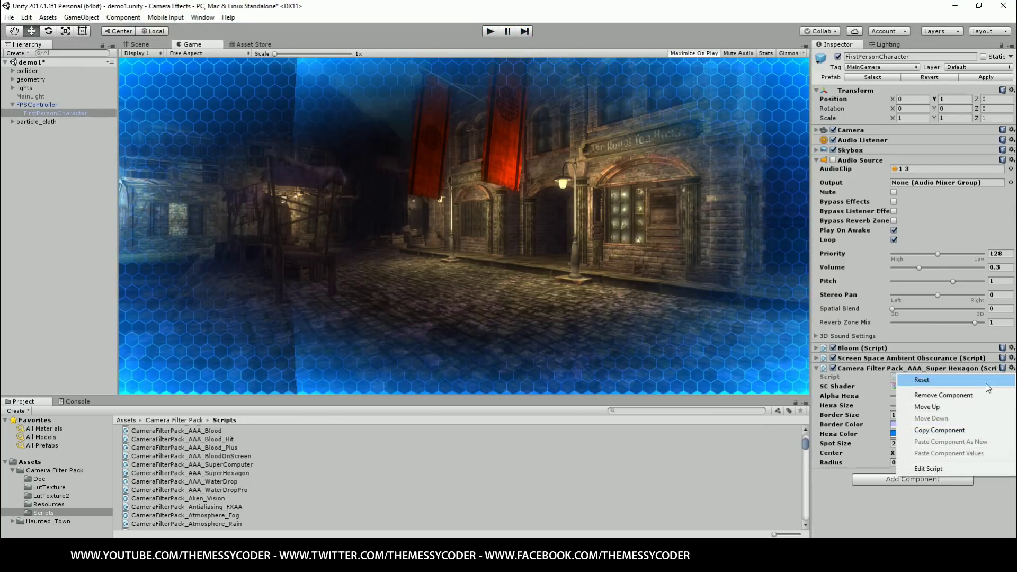
pyautogui.click(977, 396)
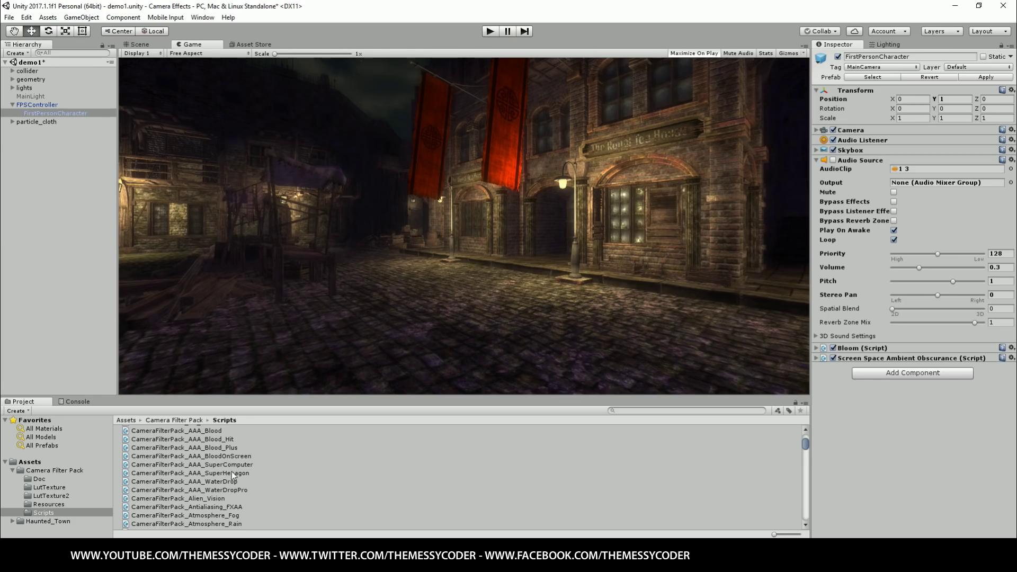
# Enter play mode to see the town framed in the SuperComputer's blue electric glow.
pyautogui.hotkey('ctrl', 'p')
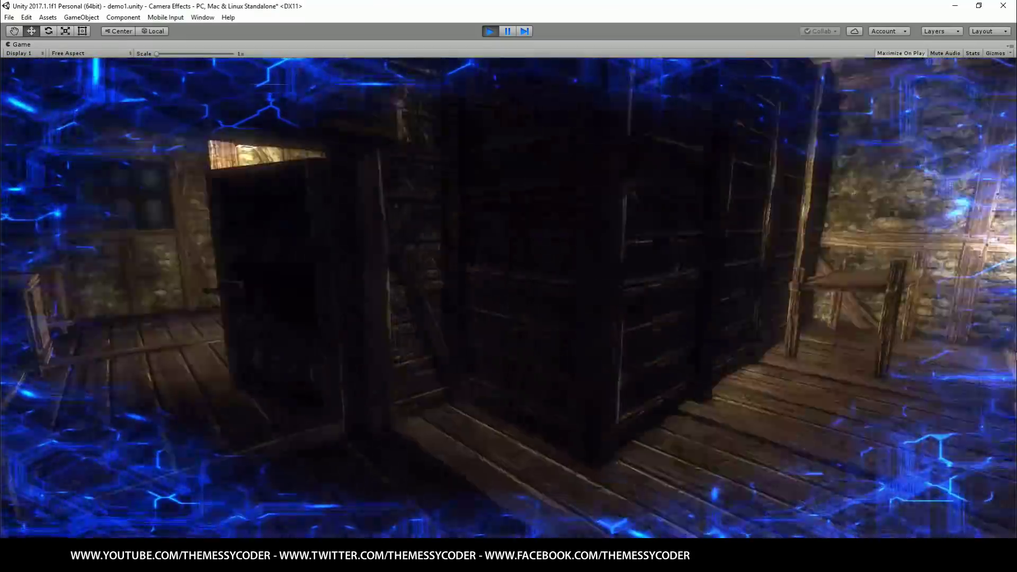
# Walk forward past the wooden walls and rooms, through the alley to the wooden staircase.
pyautogui.press('w')
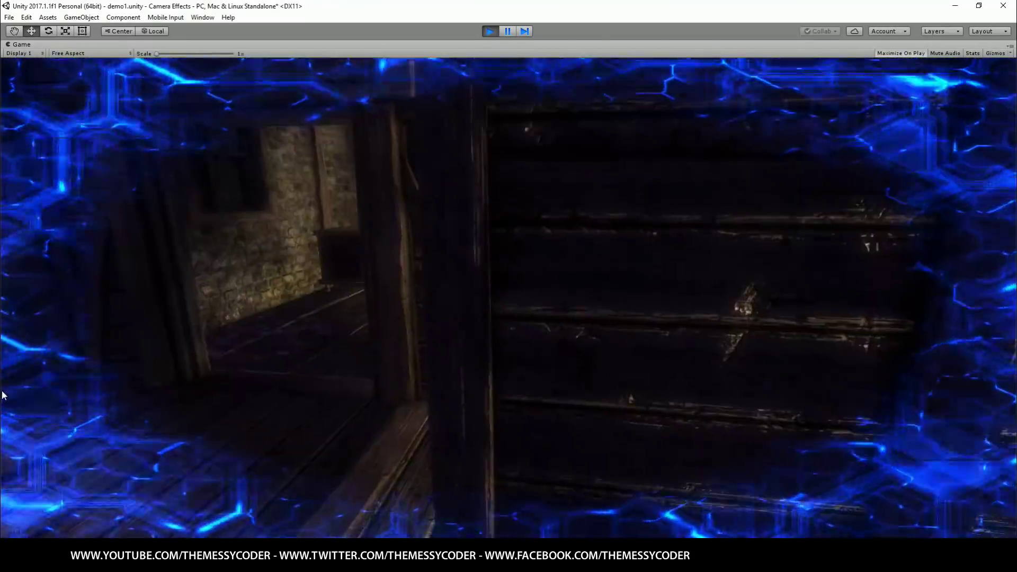
pyautogui.press('w')
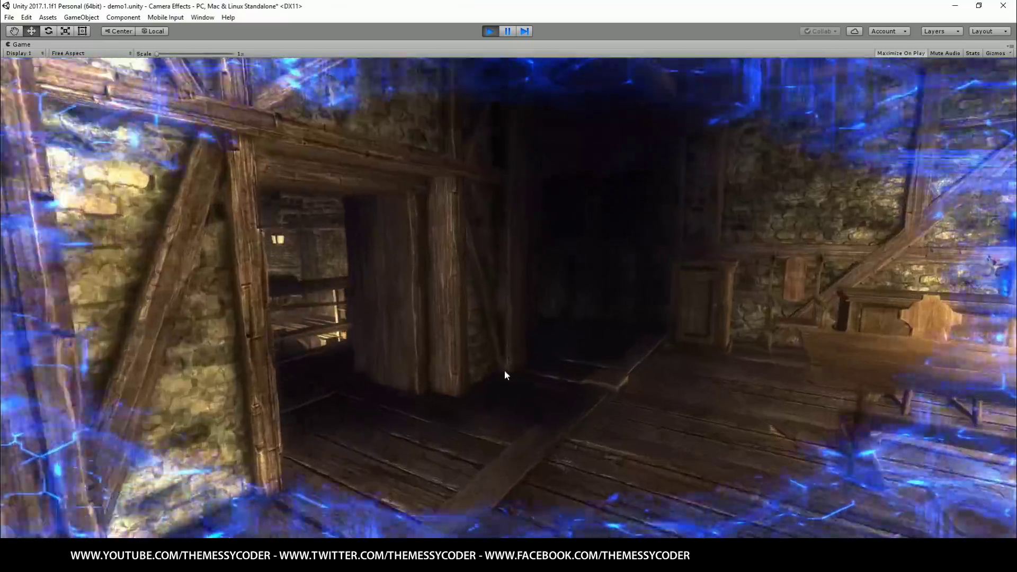
pyautogui.press('w')
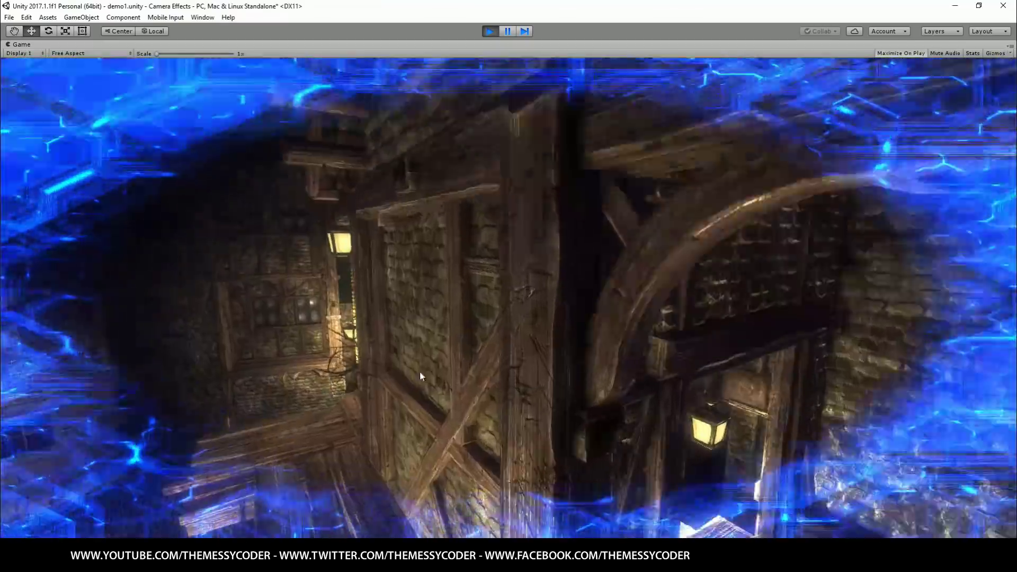
pyautogui.press('w')
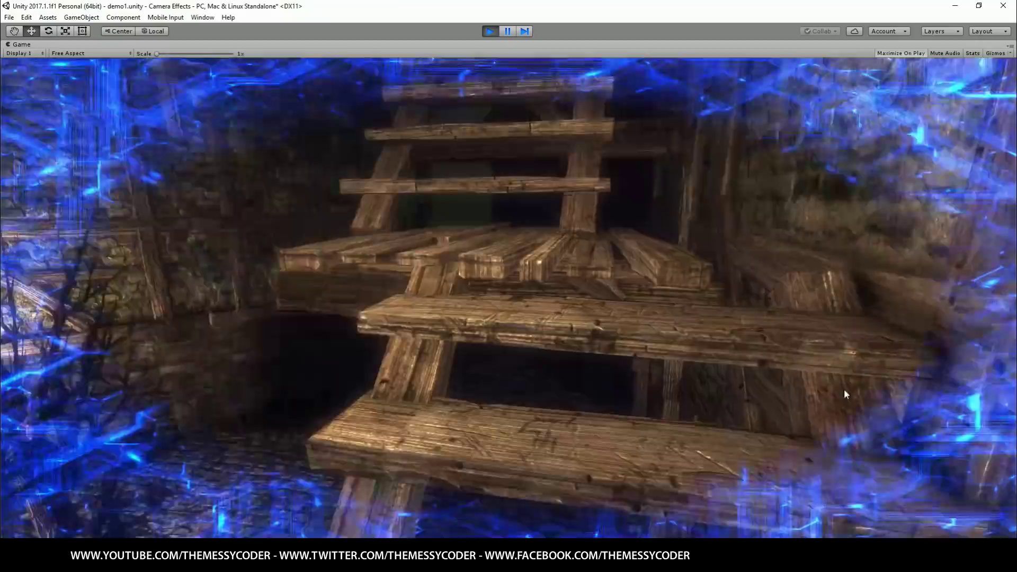